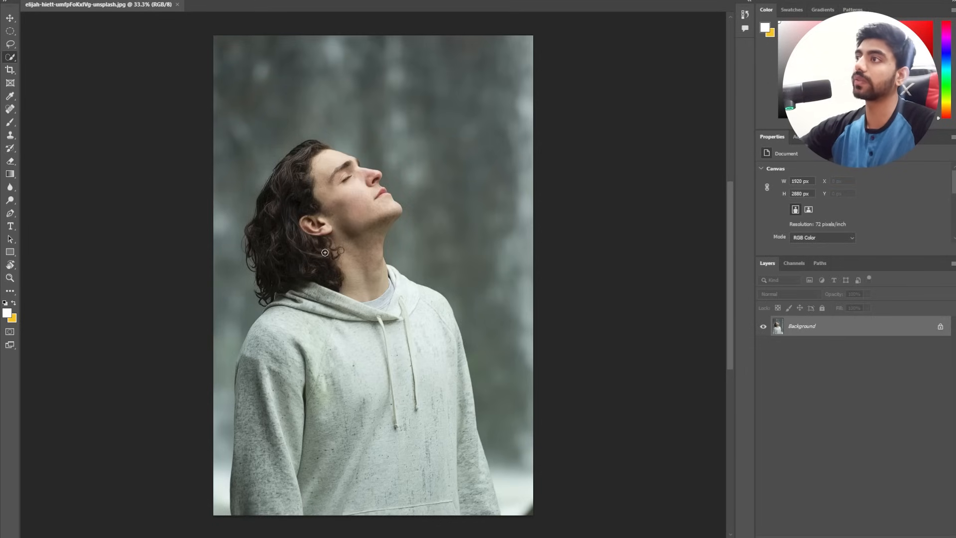
Select the blurred background all around the man with the Quick Selection tool.
{"action": "scroll", "coordinate": [324, 253], "scroll_direction": "up", "scroll_amount": 3}
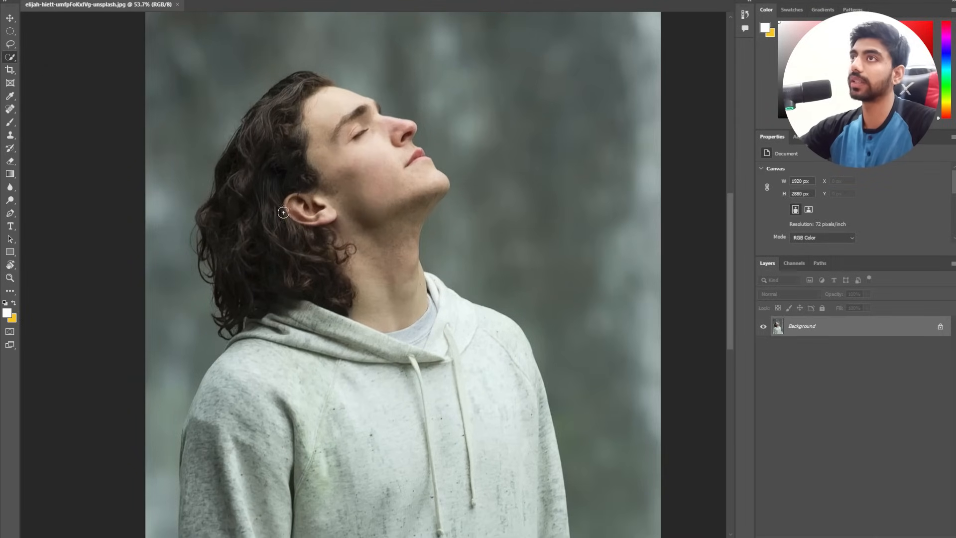
{"action": "left_click_drag", "start_coordinate": [308, 228], "coordinate": [291, 209]}
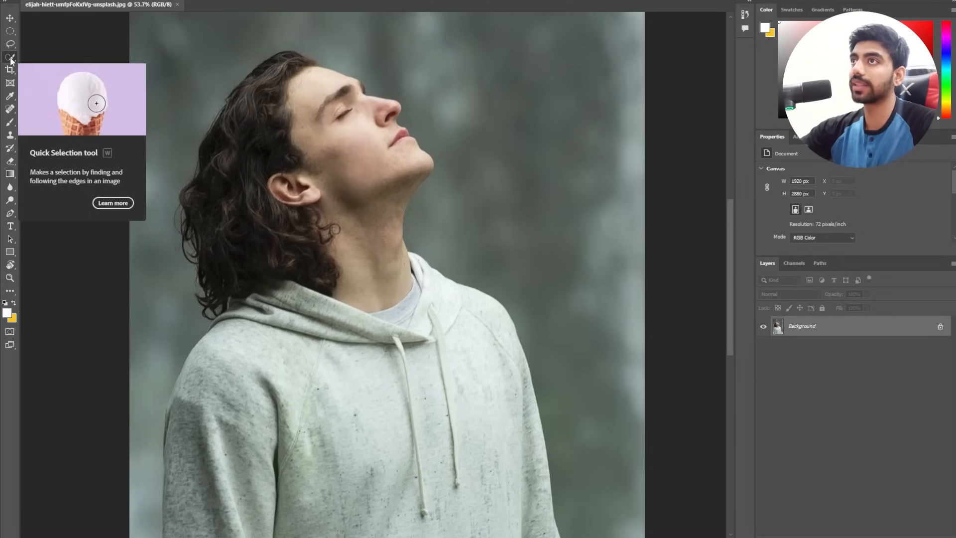
{"action": "left_click", "coordinate": [9, 57]}
{"action": "scroll", "coordinate": [290, 95], "scroll_direction": "down", "scroll_amount": 2}
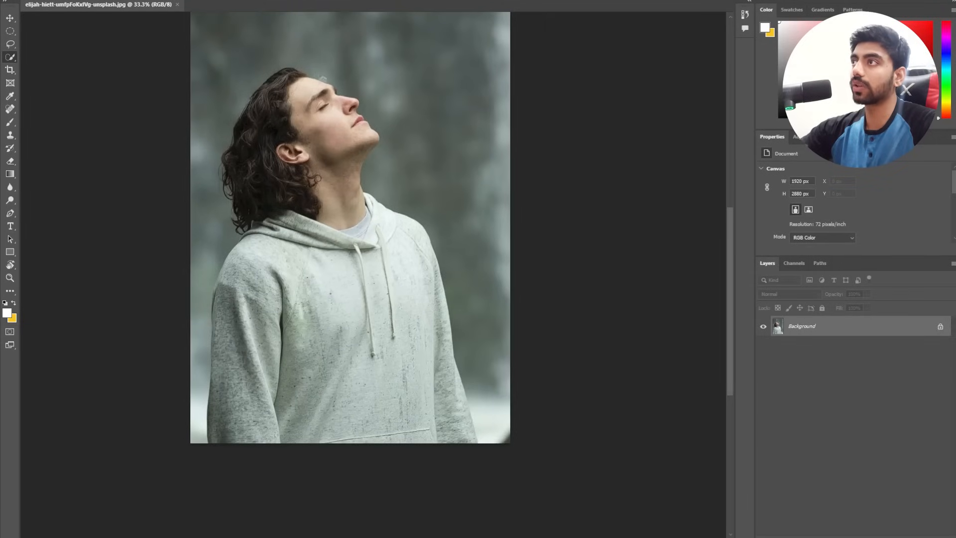
{"action": "left_click_drag", "start_coordinate": [319, 68], "coordinate": [300, 140]}
{"action": "mouse_move", "coordinate": [225, 95]}
{"action": "left_mouse_down"}
{"action": "mouse_move", "coordinate": [361, 90]}
{"action": "mouse_move", "coordinate": [409, 110]}
{"action": "mouse_move", "coordinate": [389, 95]}
{"action": "mouse_move", "coordinate": [436, 153]}
{"action": "mouse_move", "coordinate": [388, 223]}
{"action": "left_mouse_up"}
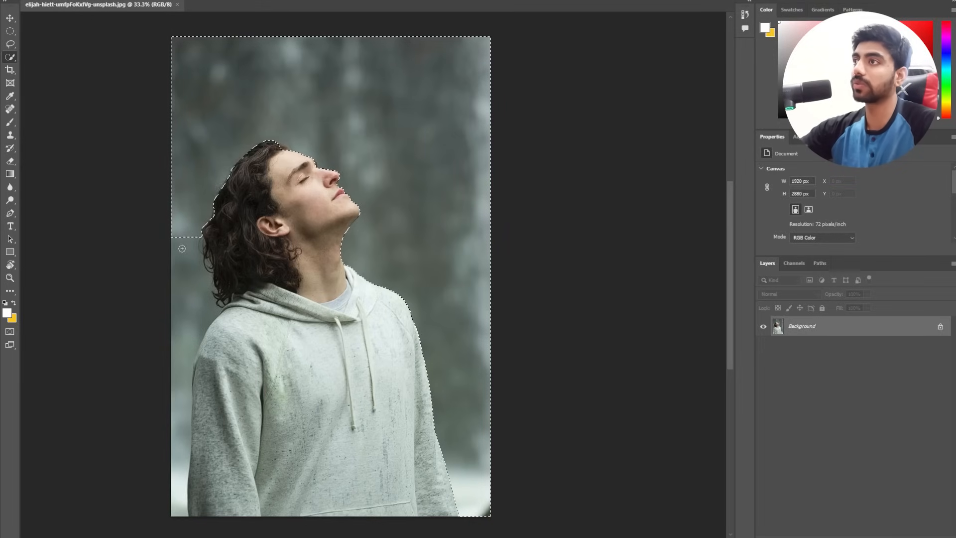
{"action": "left_click_drag", "start_coordinate": [185, 265], "coordinate": [186, 295]}
{"action": "mouse_move", "coordinate": [173, 339]}
{"action": "left_mouse_down"}
{"action": "mouse_move", "coordinate": [170, 365]}
{"action": "mouse_move", "coordinate": [177, 360]}
{"action": "mouse_move", "coordinate": [184, 394]}
{"action": "left_mouse_up"}
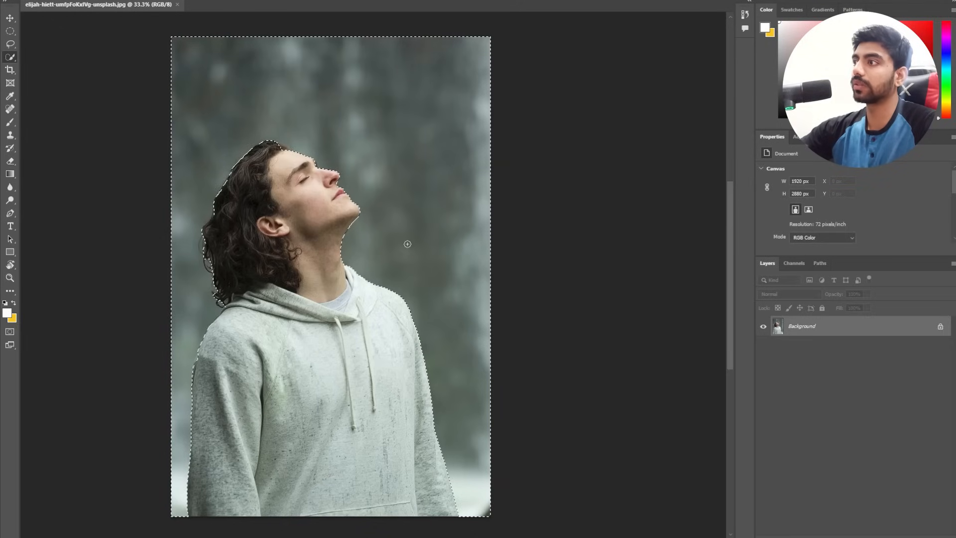
Examine the selection edge along the face up close and with the Quick Mask overlay.
{"action": "scroll", "coordinate": [430, 347], "scroll_direction": "up", "scroll_amount": 3}
{"action": "scroll", "coordinate": [277, 220], "scroll_direction": "up", "scroll_amount": 5}
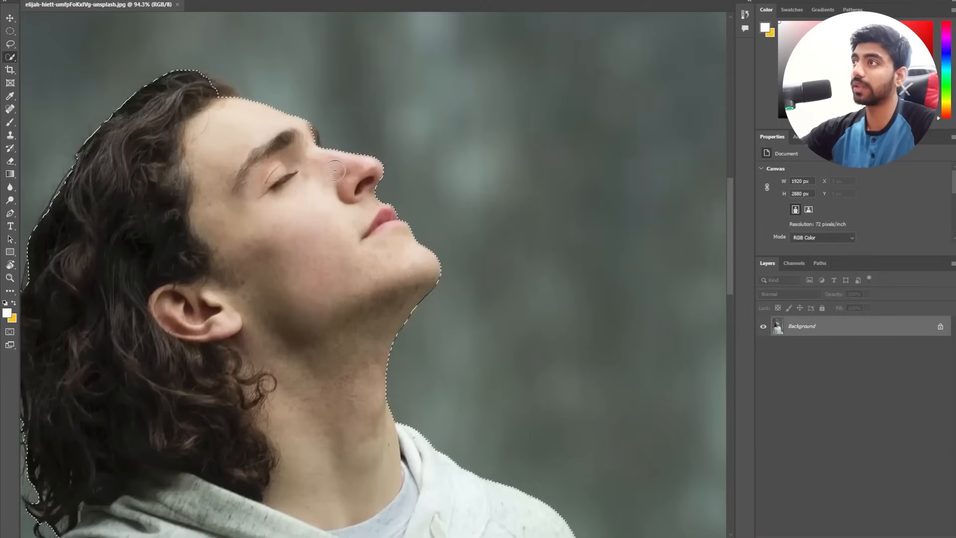
{"action": "left_click_drag", "start_coordinate": [334, 170], "coordinate": [345, 269]}
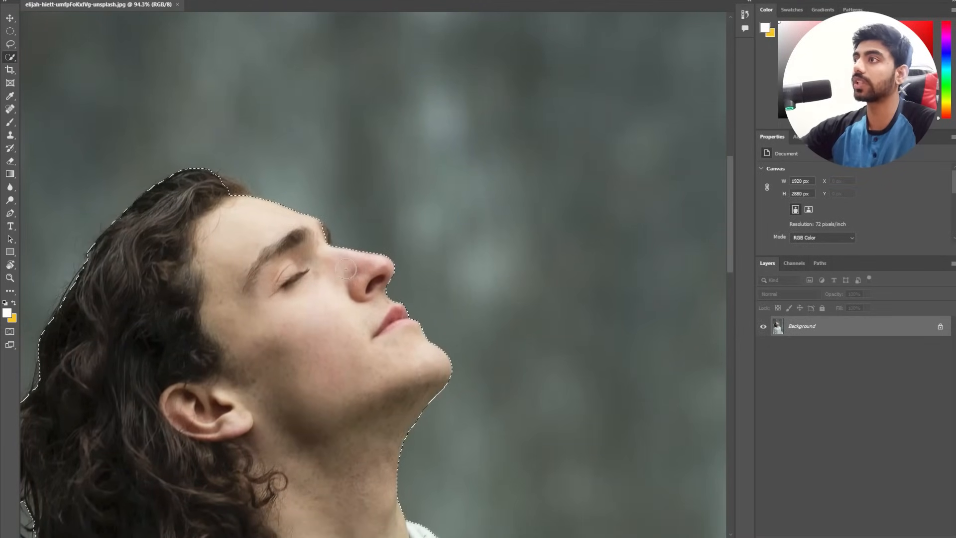
{"action": "scroll", "coordinate": [343, 268], "scroll_direction": "up", "scroll_amount": 2}
{"action": "scroll", "coordinate": [333, 264], "scroll_direction": "up", "scroll_amount": 2}
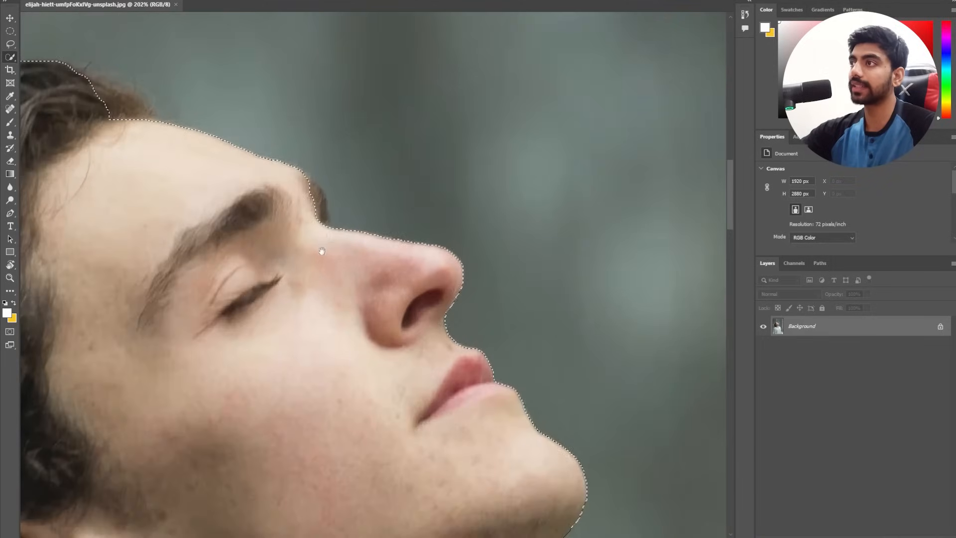
{"action": "key", "text": "d"}
{"action": "key", "text": "q"}
{"action": "scroll", "coordinate": [310, 269], "scroll_direction": "down", "scroll_amount": 5}
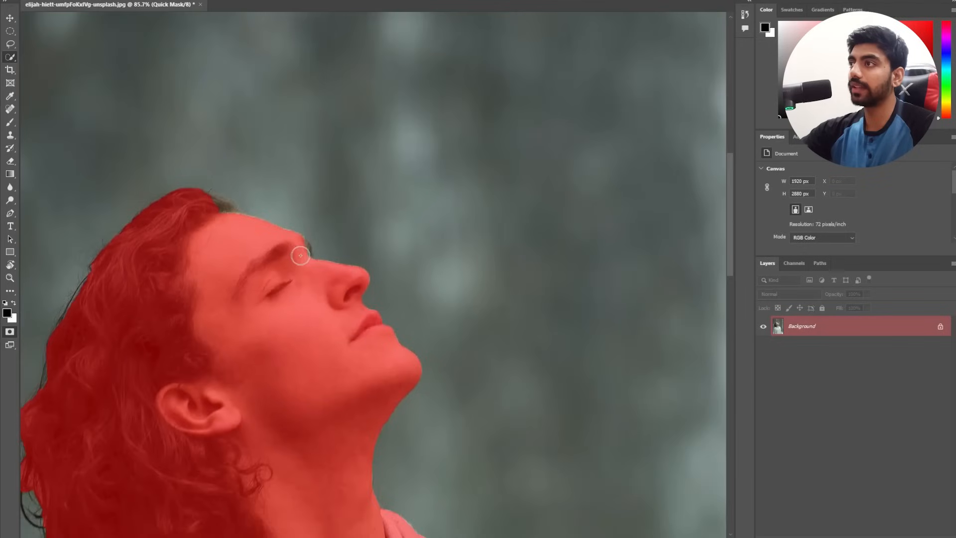
Subtract the man's far eyebrow and the front hair above the forehead from the background selection, checking the edge in Quick Mask.
{"action": "scroll", "coordinate": [298, 258], "scroll_direction": "up", "scroll_amount": 4}
{"action": "key", "text": "q"}
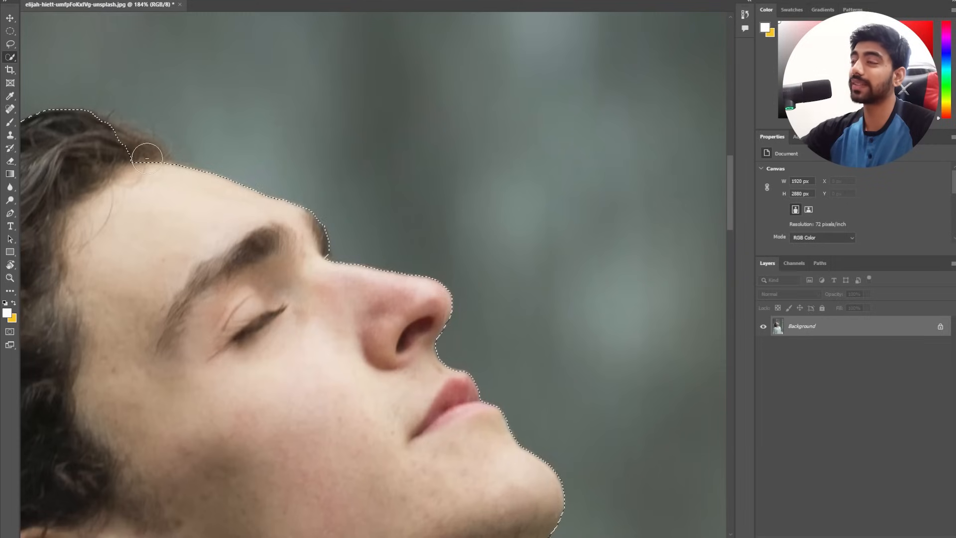
{"action": "left_click_drag", "start_coordinate": [139, 151], "coordinate": [105, 141]}
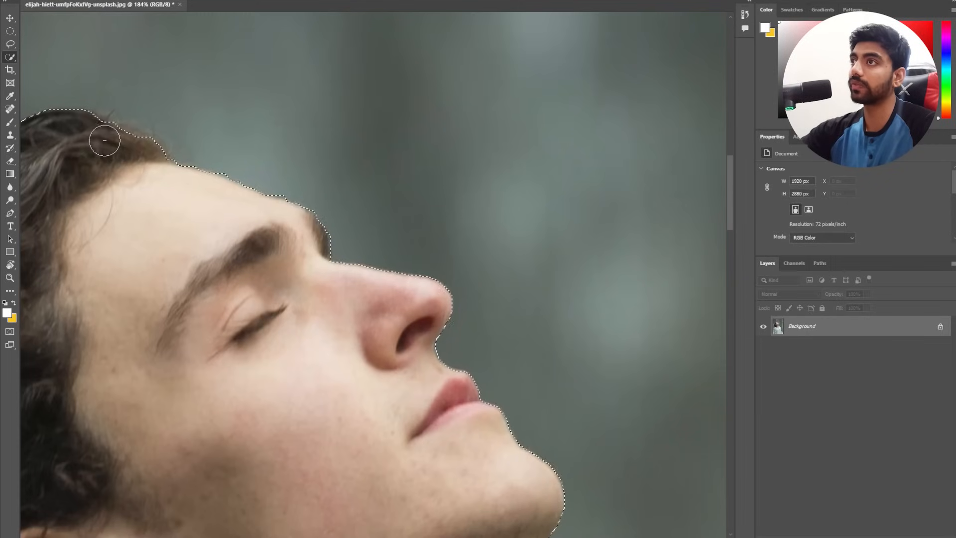
{"action": "scroll", "coordinate": [150, 174], "scroll_direction": "down", "scroll_amount": 3}
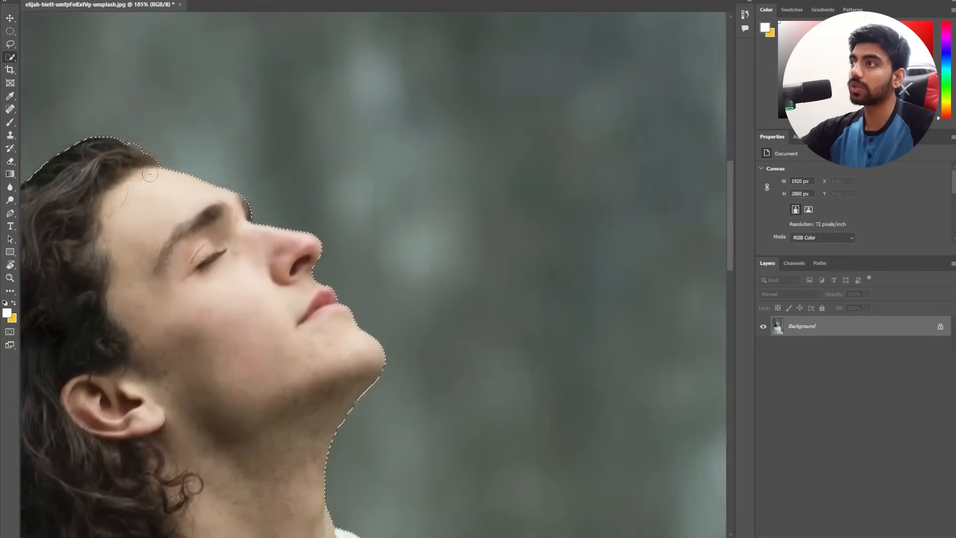
{"action": "scroll", "coordinate": [150, 174], "scroll_direction": "down", "scroll_amount": 4}
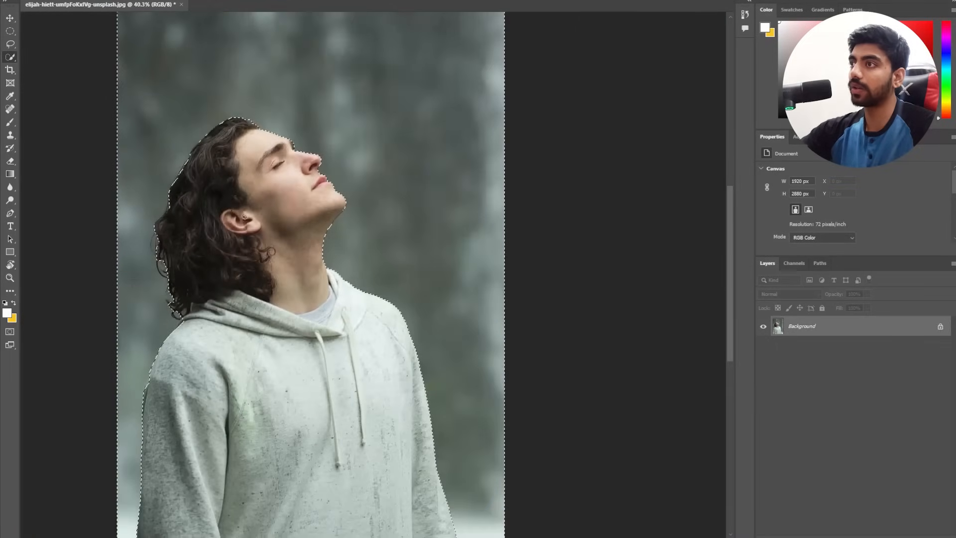
{"action": "scroll", "coordinate": [236, 200], "scroll_direction": "down", "scroll_amount": 3}
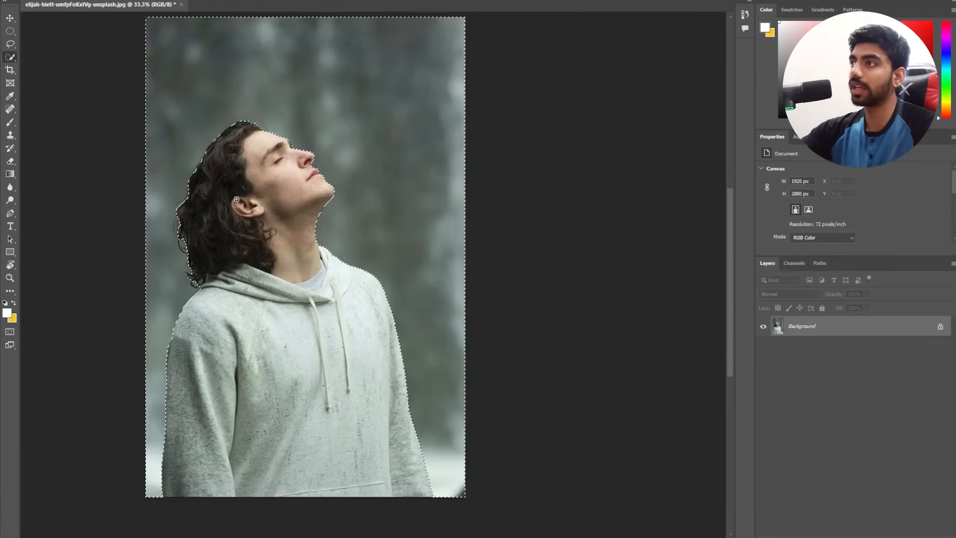
{"action": "key", "text": "q"}
{"action": "key", "text": "q"}
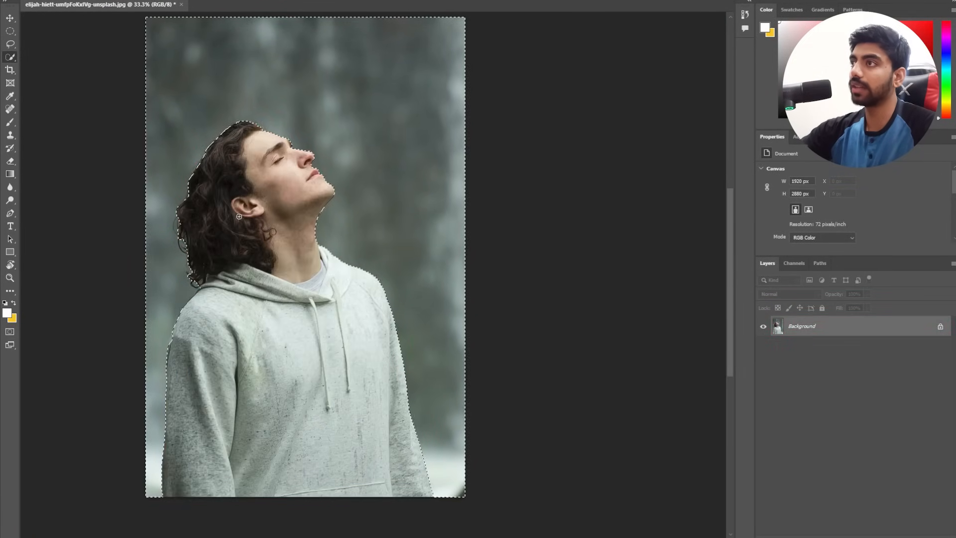
{"action": "scroll", "coordinate": [241, 214], "scroll_direction": "up", "scroll_amount": 3}
{"action": "scroll", "coordinate": [256, 230], "scroll_direction": "down", "scroll_amount": 3}
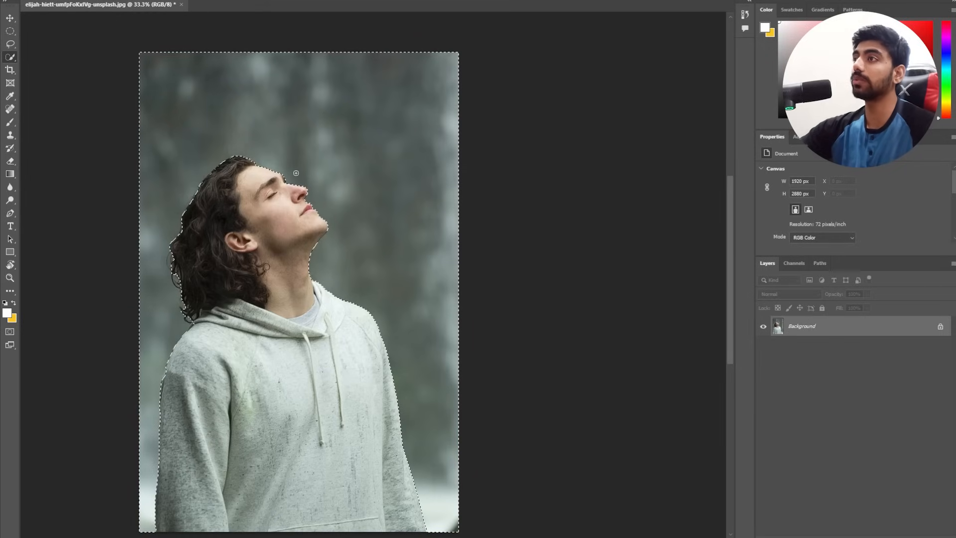
Invert the selection so that the man is selected instead of the background.
{"action": "right_click", "coordinate": [323, 139]}
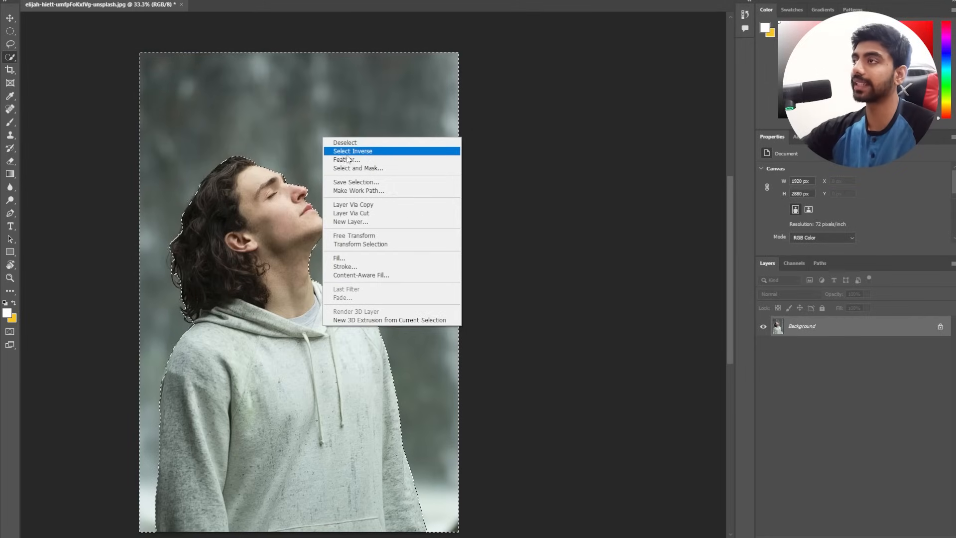
{"action": "left_click", "coordinate": [367, 151]}
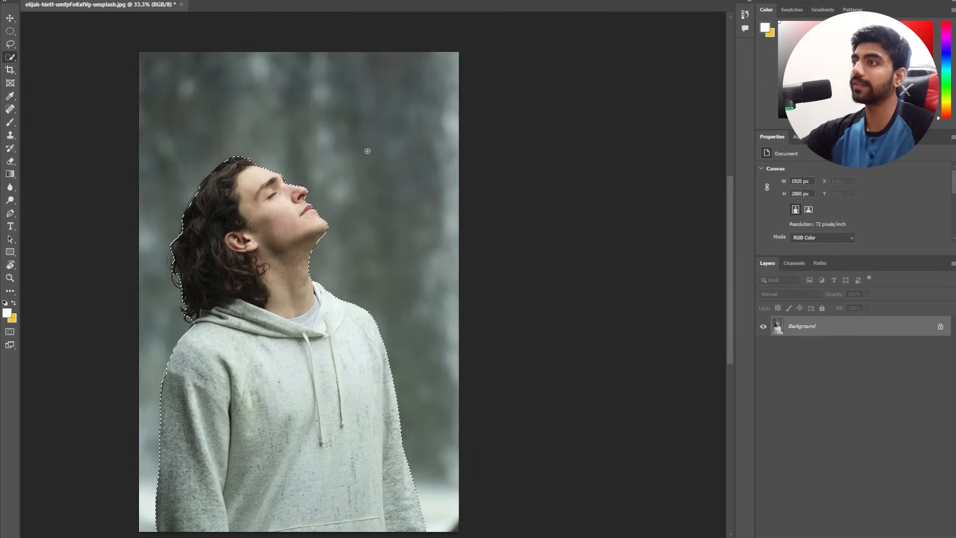
{"action": "scroll", "coordinate": [367, 151], "scroll_direction": "down", "scroll_amount": 2}
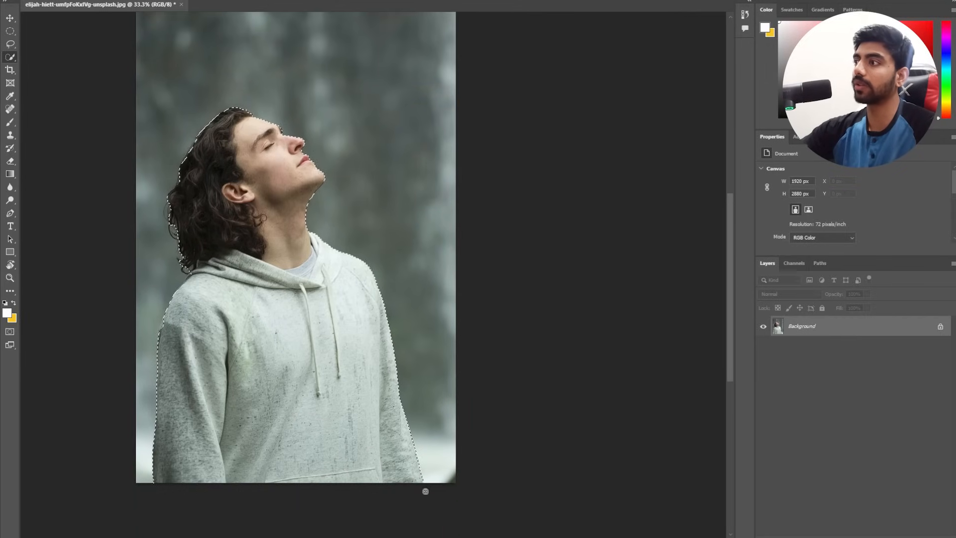
{"action": "scroll", "coordinate": [193, 239], "scroll_direction": "up", "scroll_amount": 1}
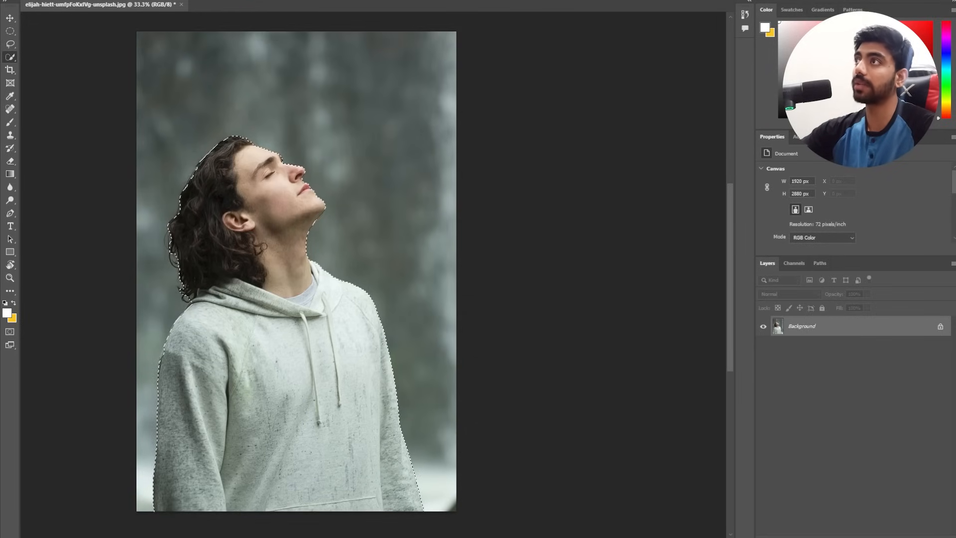
Refine the hair edge from the crown down to the hood in Select and Mask and apply the refined selection.
{"action": "key", "text": "ctrl+alt+r"}
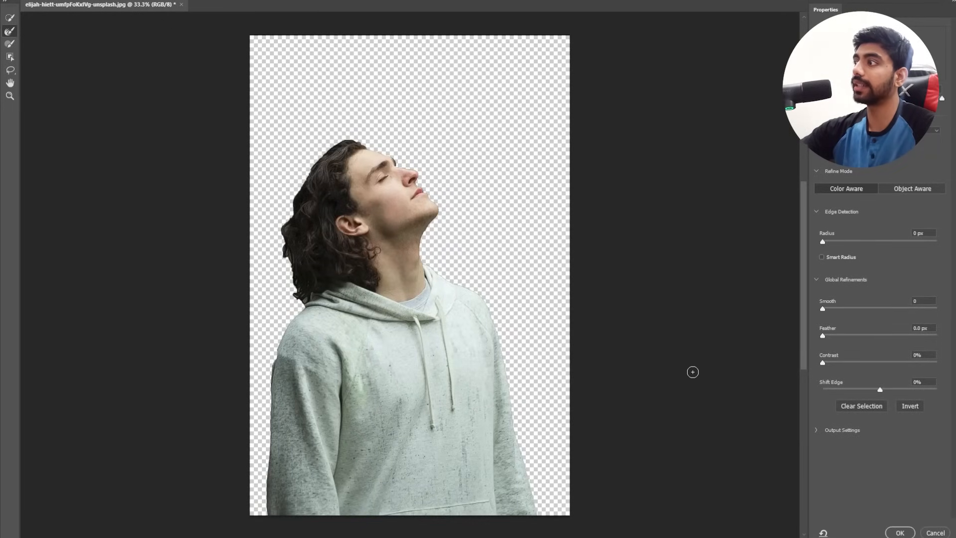
{"action": "scroll", "coordinate": [329, 213], "scroll_direction": "up", "scroll_amount": 3}
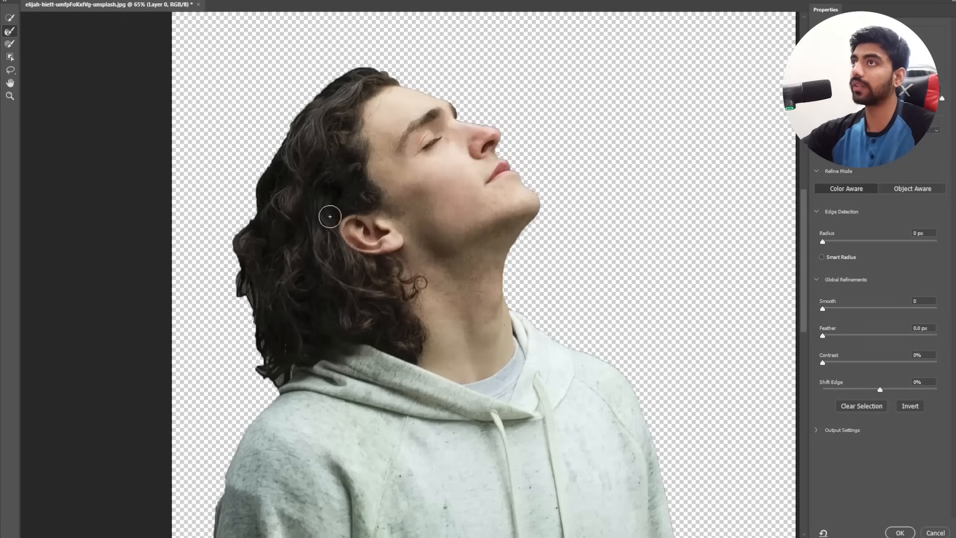
{"action": "scroll", "coordinate": [300, 184], "scroll_direction": "up", "scroll_amount": 1}
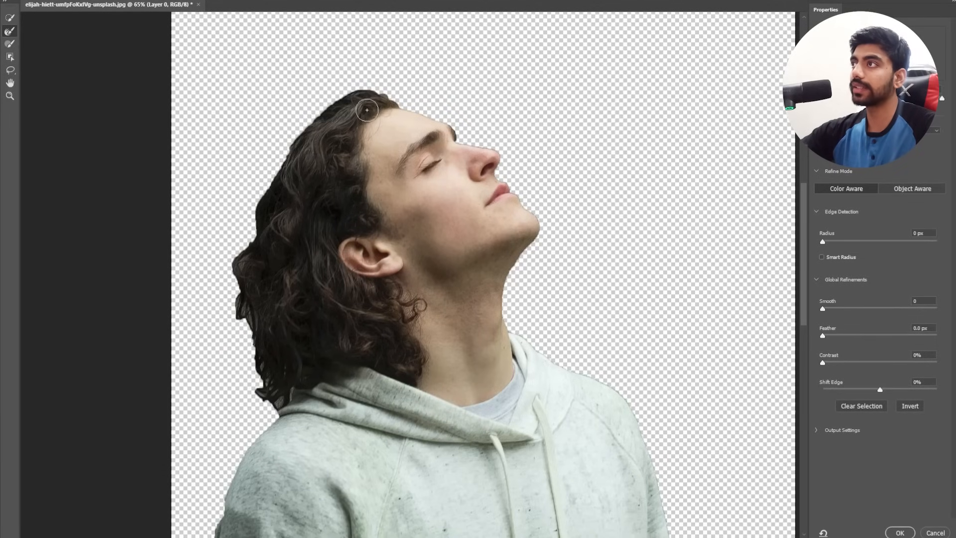
{"action": "mouse_move", "coordinate": [348, 97]}
{"action": "left_mouse_down"}
{"action": "mouse_move", "coordinate": [369, 90]}
{"action": "mouse_move", "coordinate": [292, 119]}
{"action": "mouse_move", "coordinate": [308, 114]}
{"action": "mouse_move", "coordinate": [270, 152]}
{"action": "mouse_move", "coordinate": [286, 153]}
{"action": "mouse_move", "coordinate": [228, 229]}
{"action": "mouse_move", "coordinate": [240, 225]}
{"action": "mouse_move", "coordinate": [242, 244]}
{"action": "mouse_move", "coordinate": [227, 262]}
{"action": "mouse_move", "coordinate": [240, 255]}
{"action": "mouse_move", "coordinate": [224, 304]}
{"action": "mouse_move", "coordinate": [230, 292]}
{"action": "mouse_move", "coordinate": [232, 330]}
{"action": "mouse_move", "coordinate": [249, 352]}
{"action": "mouse_move", "coordinate": [241, 360]}
{"action": "mouse_move", "coordinate": [253, 353]}
{"action": "mouse_move", "coordinate": [261, 392]}
{"action": "left_mouse_up"}
{"action": "left_click", "coordinate": [259, 392]}
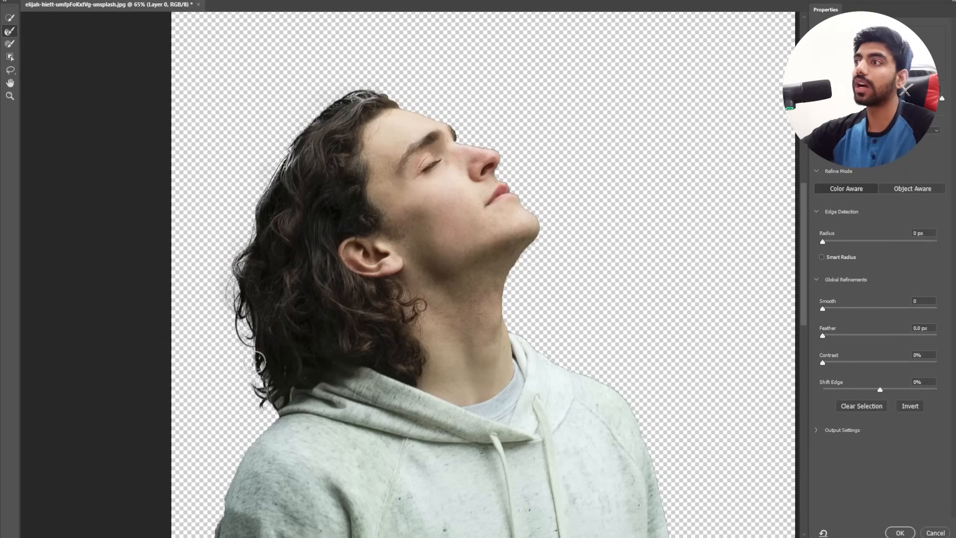
{"action": "scroll", "coordinate": [251, 305], "scroll_direction": "down", "scroll_amount": 1}
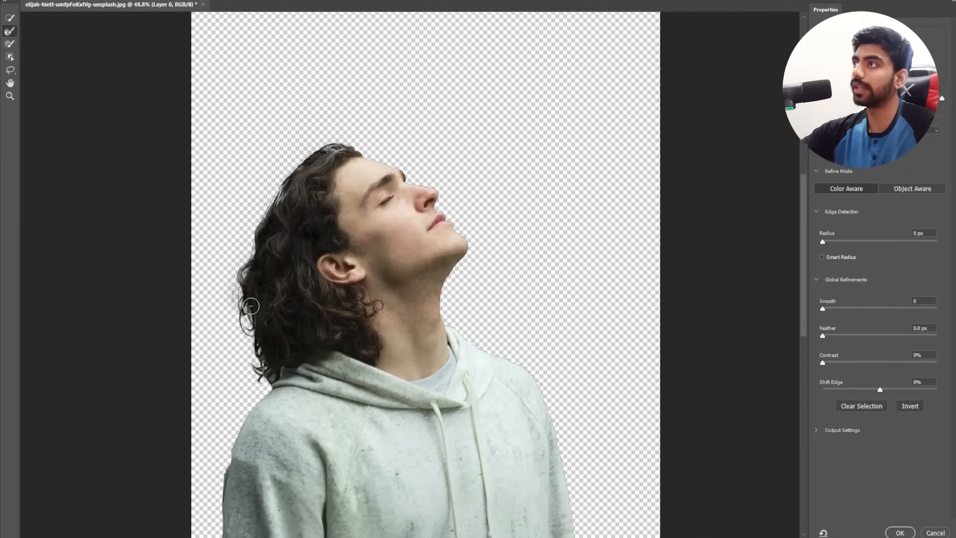
{"action": "scroll", "coordinate": [251, 306], "scroll_direction": "down", "scroll_amount": 4}
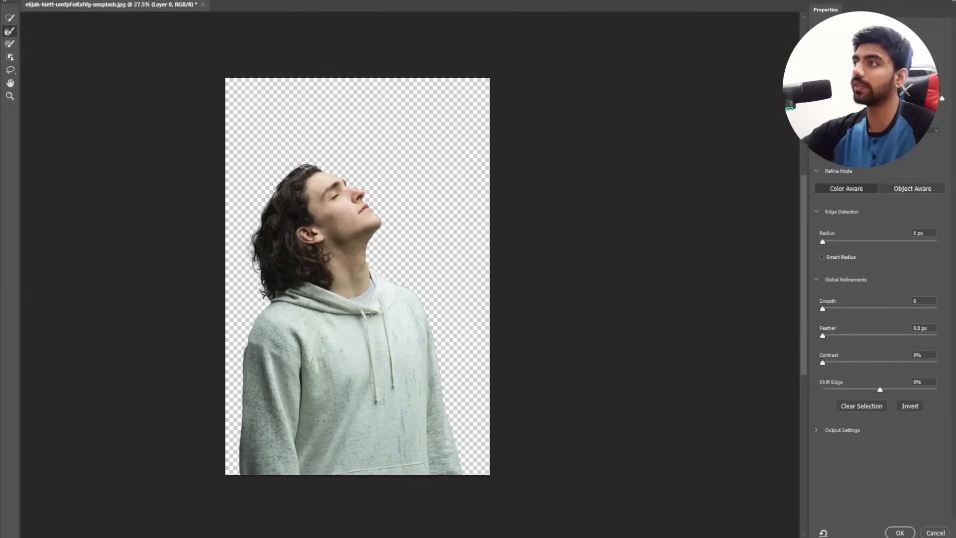
{"action": "left_click_drag", "start_coordinate": [355, 286], "coordinate": [341, 294]}
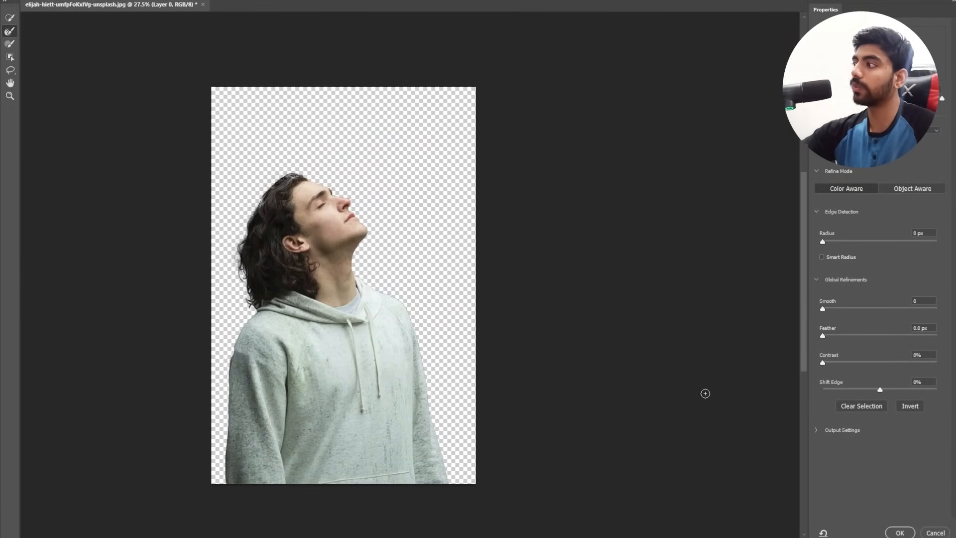
{"action": "left_click", "coordinate": [901, 533]}
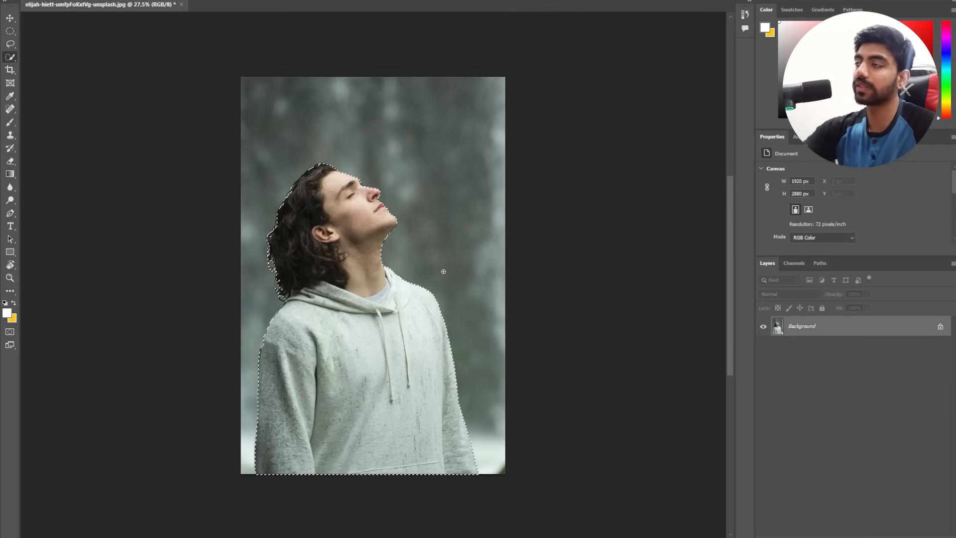
Copy the selected man to a new layer and check the cutout by temporarily hiding the Background layer.
{"action": "key", "text": "ctrl+j"}
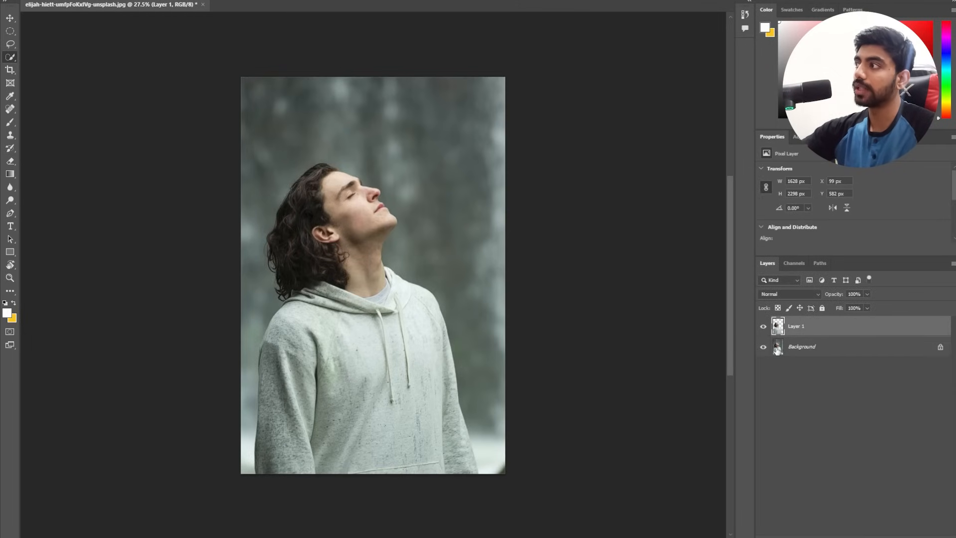
{"action": "left_click", "coordinate": [776, 348]}
{"action": "left_click", "coordinate": [763, 347]}
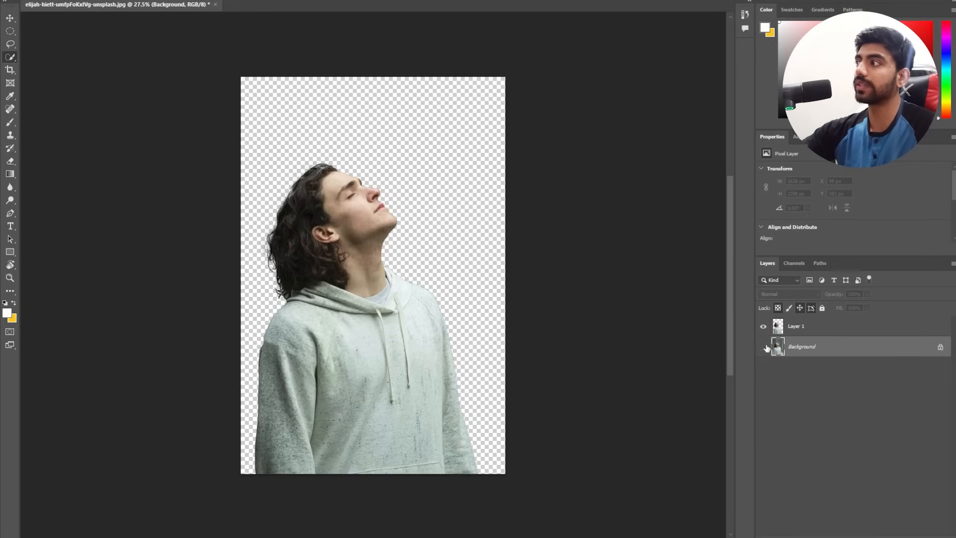
{"action": "left_click", "coordinate": [764, 348]}
{"action": "left_click", "coordinate": [780, 332]}
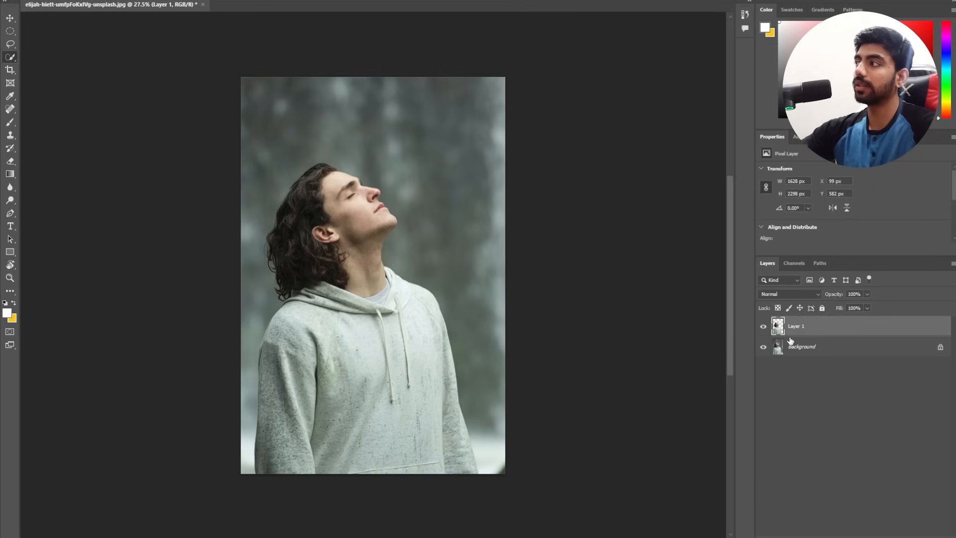
Duplicate the cutout layer and delete the Background layer.
{"action": "key", "text": "ctrl+j"}
{"action": "left_click", "coordinate": [789, 369]}
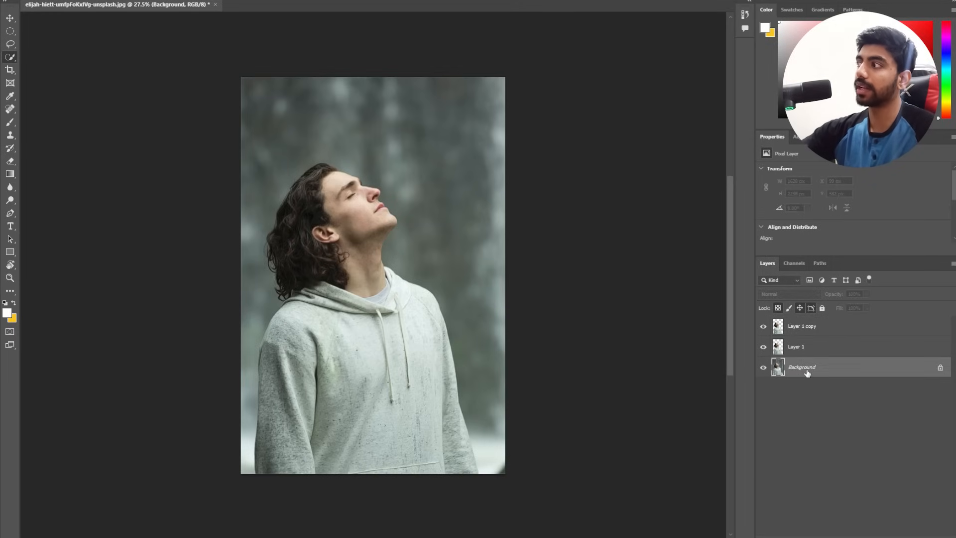
{"action": "key", "text": "Delete"}
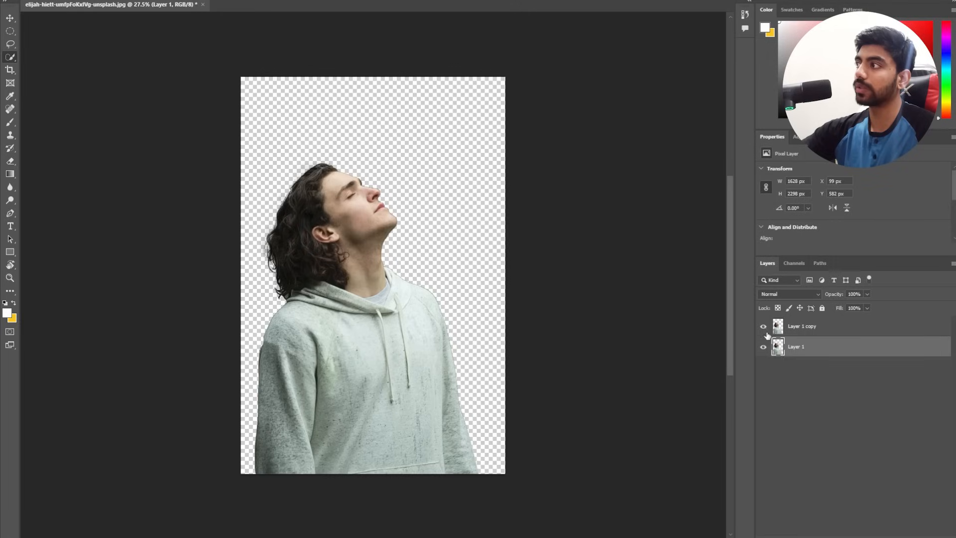
Compare the two cutout layers by toggling the visibility of Layer 1, and select Layer 1 copy.
{"action": "left_click", "coordinate": [788, 331]}
{"action": "left_click", "coordinate": [793, 345]}
{"action": "left_click", "coordinate": [763, 347]}
{"action": "left_click", "coordinate": [763, 346]}
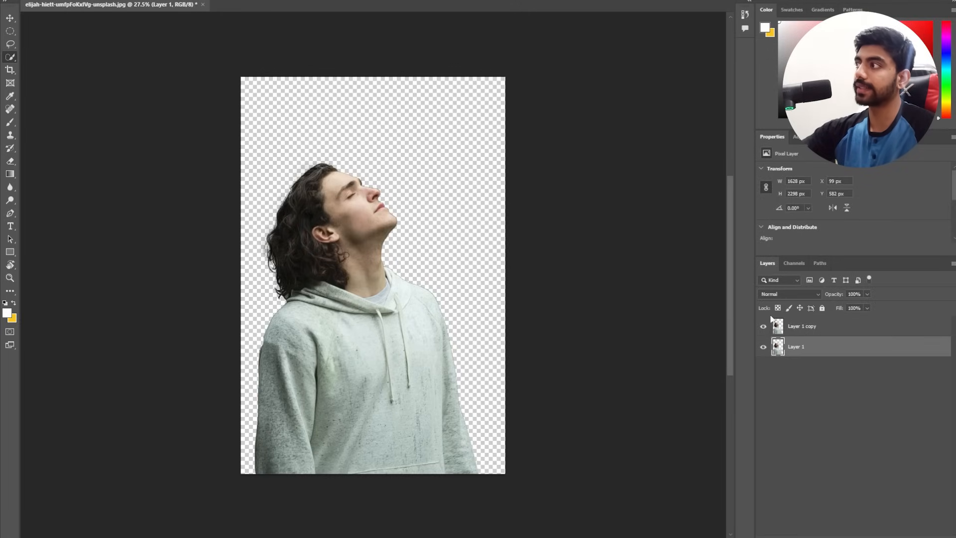
{"action": "left_click", "coordinate": [793, 337]}
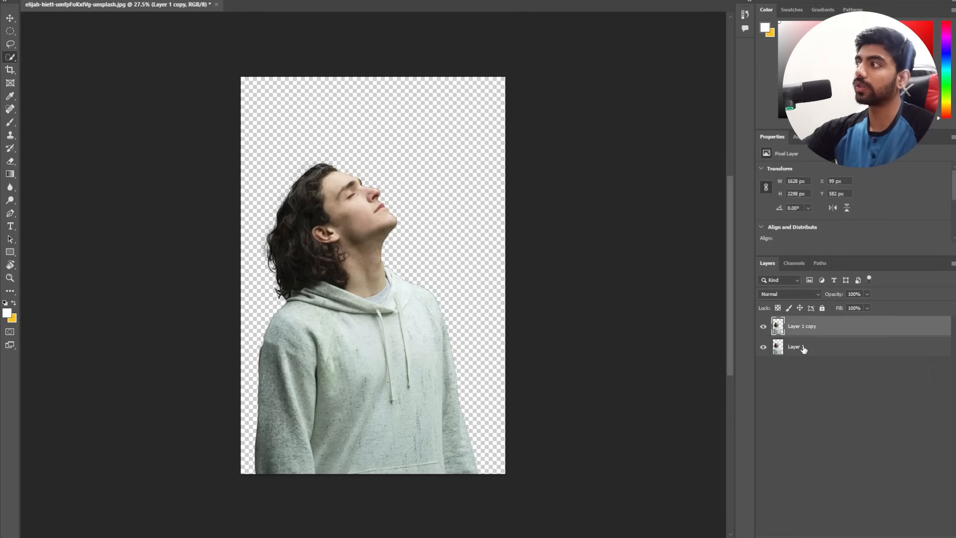
Add a new empty layer and place it beneath both cutout layers.
{"action": "left_click", "coordinate": [802, 347]}
{"action": "left_click", "coordinate": [799, 327]}
{"action": "left_click", "coordinate": [813, 348]}
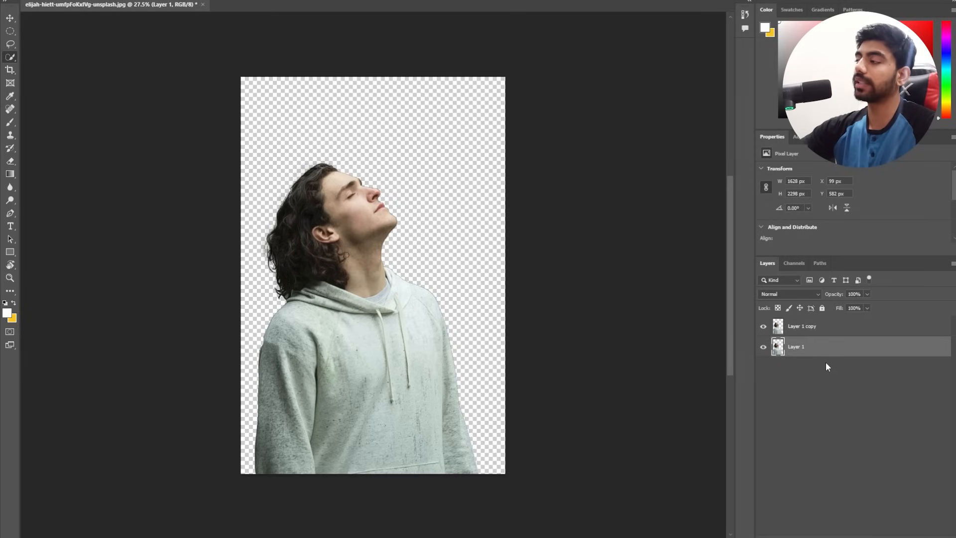
{"action": "left_click", "coordinate": [811, 386]}
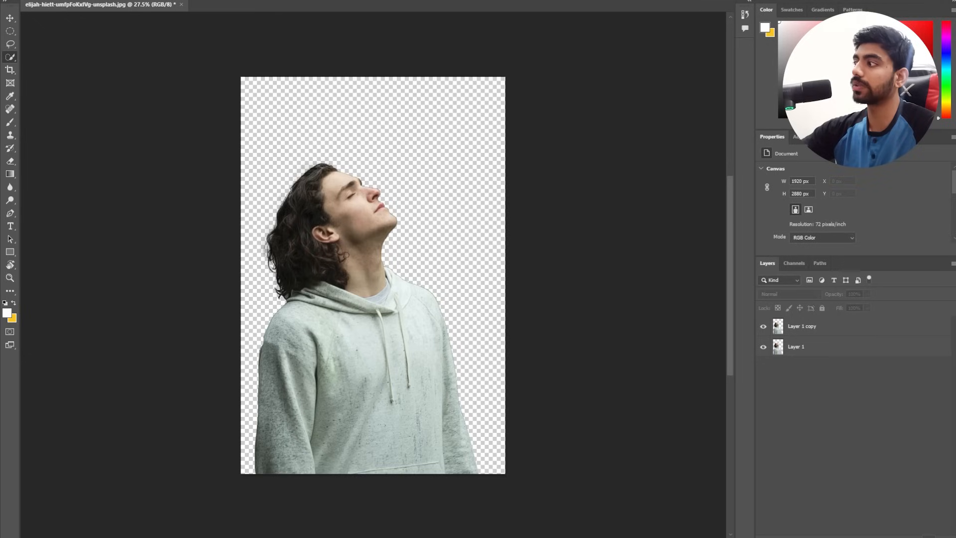
{"action": "key", "text": "ctrl+shift+alt+n"}
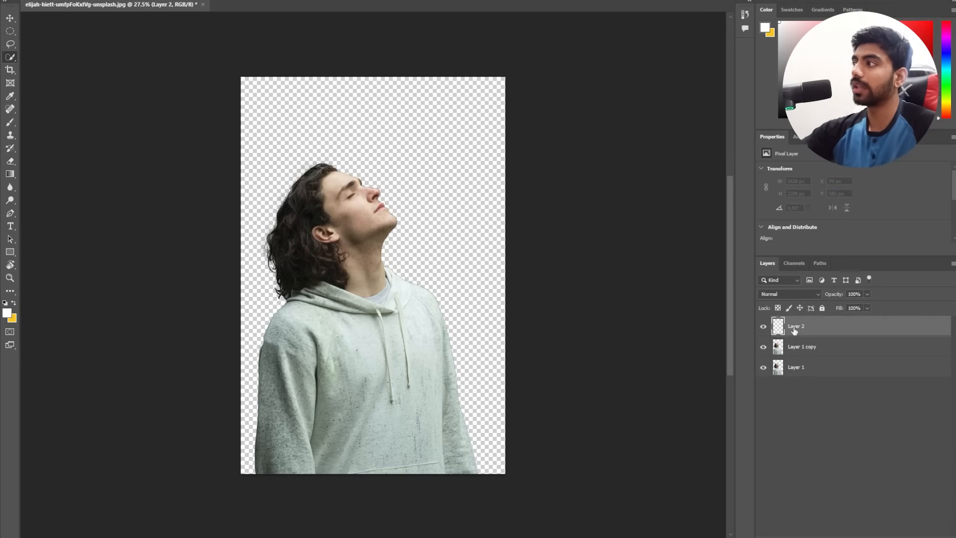
{"action": "left_click_drag", "start_coordinate": [793, 330], "coordinate": [807, 374]}
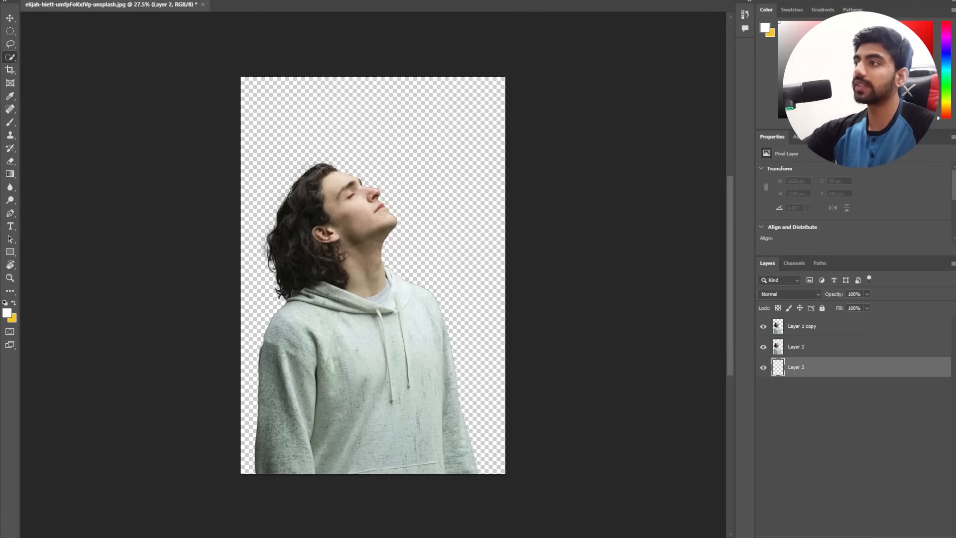
Extend the canvas equally on both sides of the man to about 2800 px wide with the Crop tool.
{"action": "key", "text": "c"}
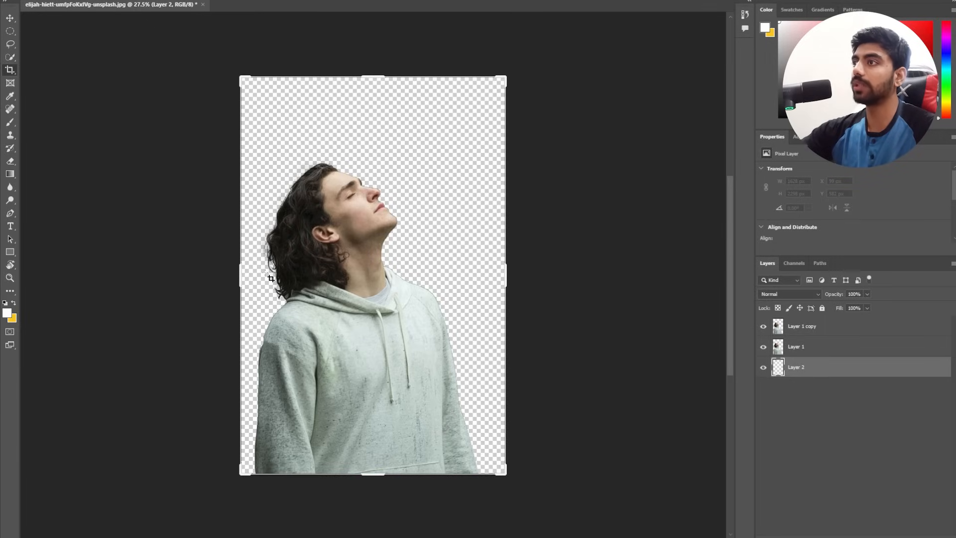
{"action": "scroll", "coordinate": [270, 278], "scroll_direction": "down", "scroll_amount": 1}
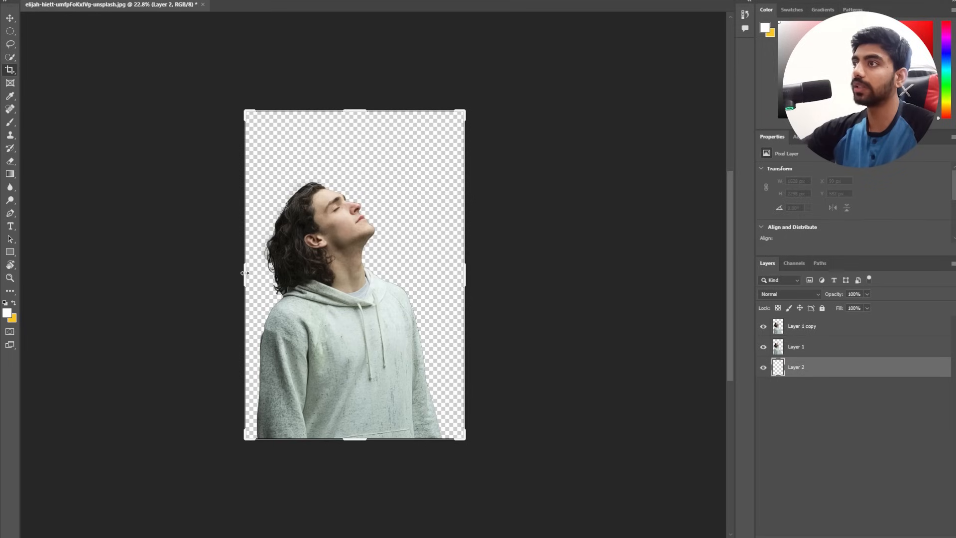
{"action": "left_click_drag", "start_coordinate": [243, 273], "coordinate": [194, 276]}
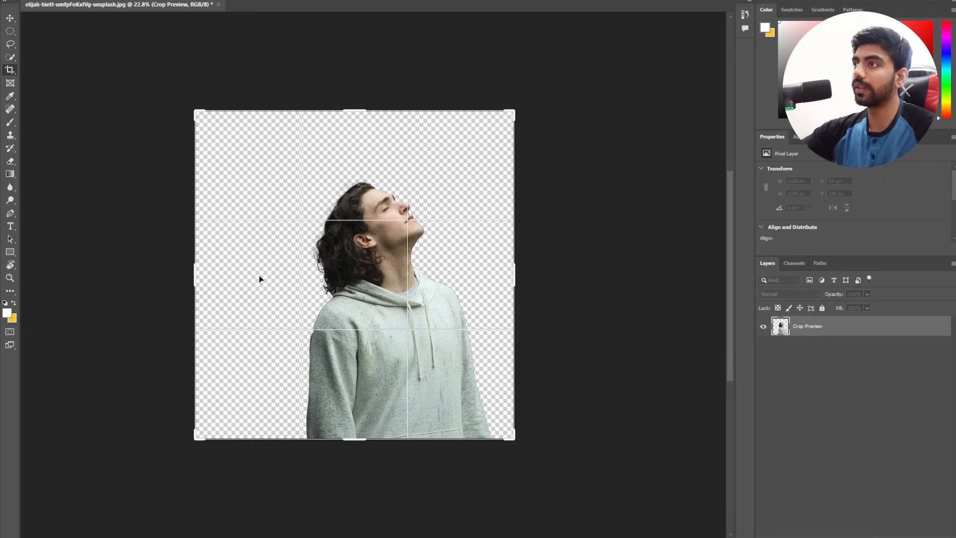
{"action": "key", "text": "Return"}
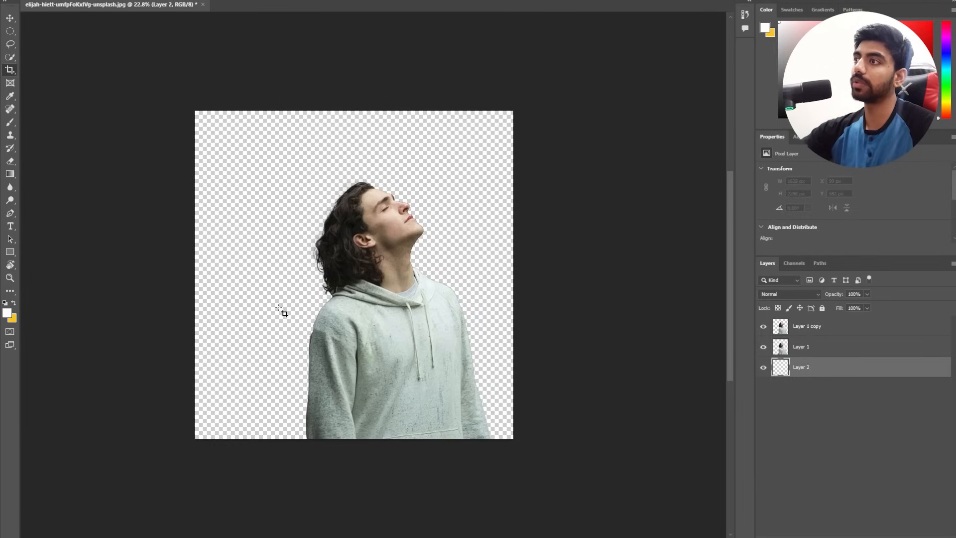
Open Layer 1 in Liquify and stretch the man's rear sleeve and shoulder outward behind him with a brush of about 750.
{"action": "left_click", "coordinate": [792, 350]}
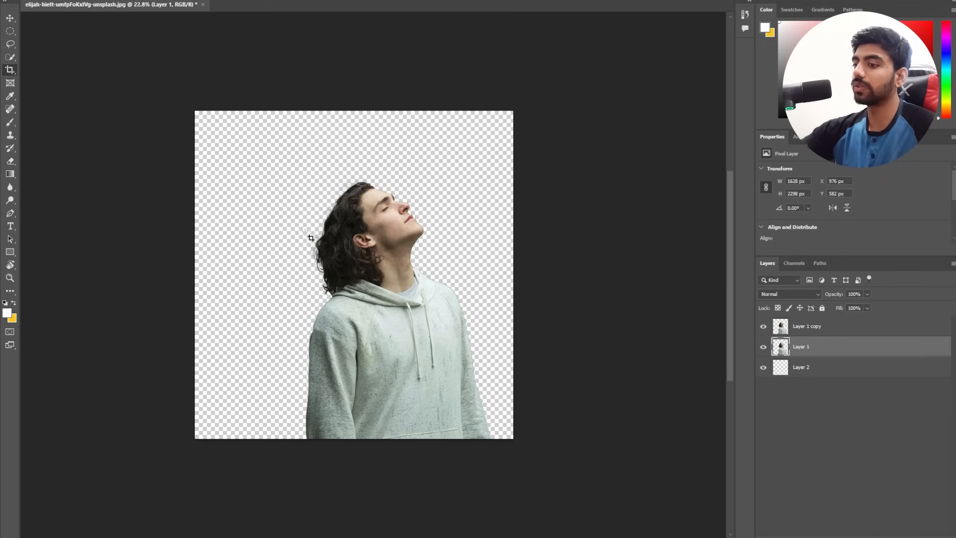
{"action": "key", "text": "b"}
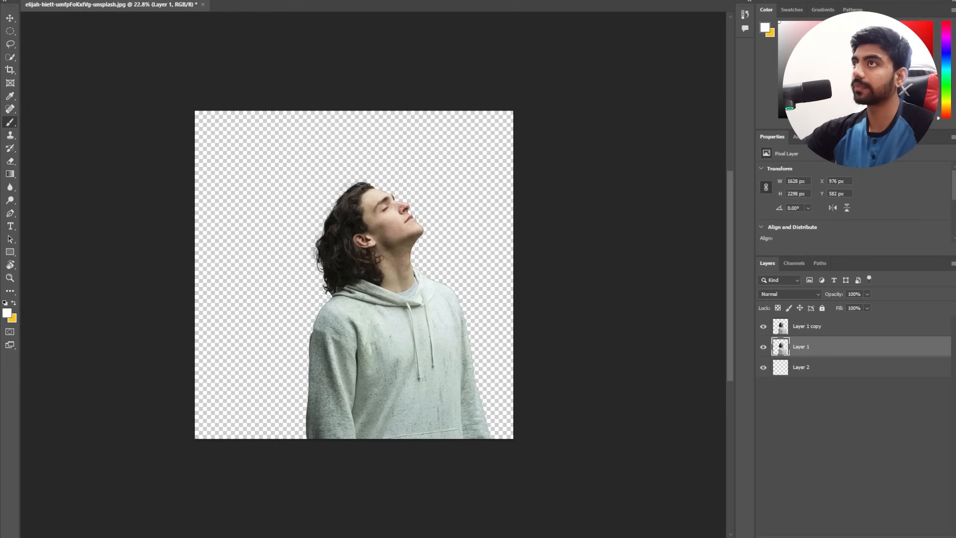
{"action": "left_click", "coordinate": [136, 1]}
{"action": "left_click", "coordinate": [168, 67]}
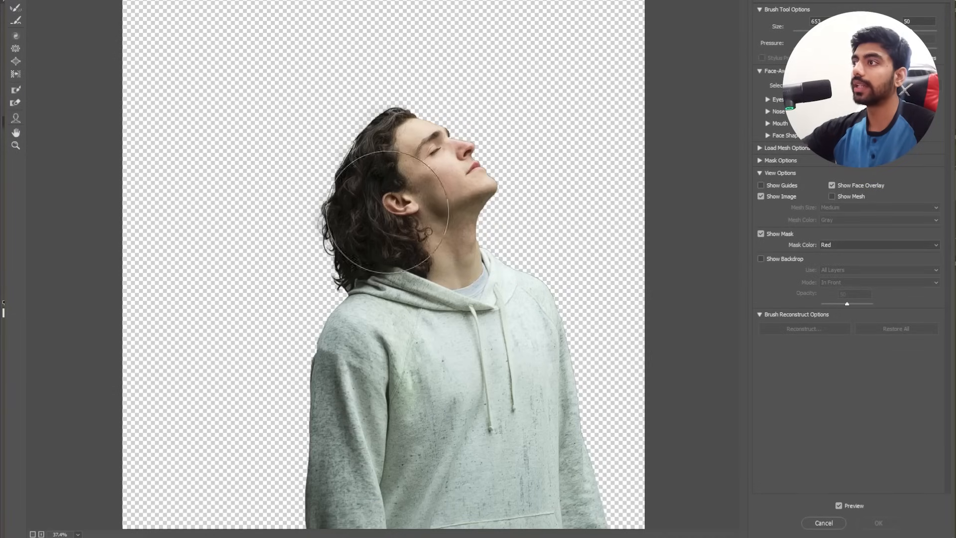
{"action": "left_click", "coordinate": [343, 446]}
{"action": "left_click_drag", "start_coordinate": [343, 446], "coordinate": [353, 446]}
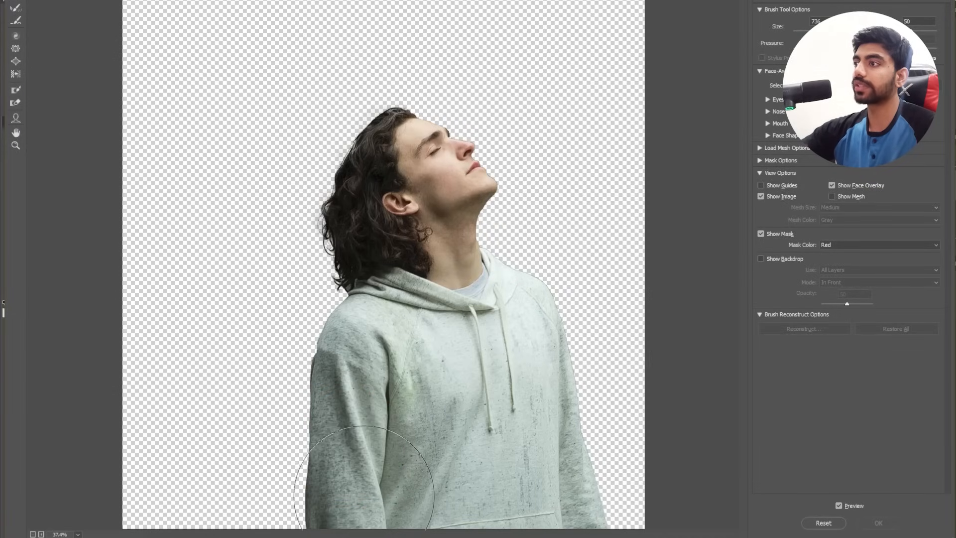
{"action": "left_click_drag", "start_coordinate": [361, 492], "coordinate": [174, 490]}
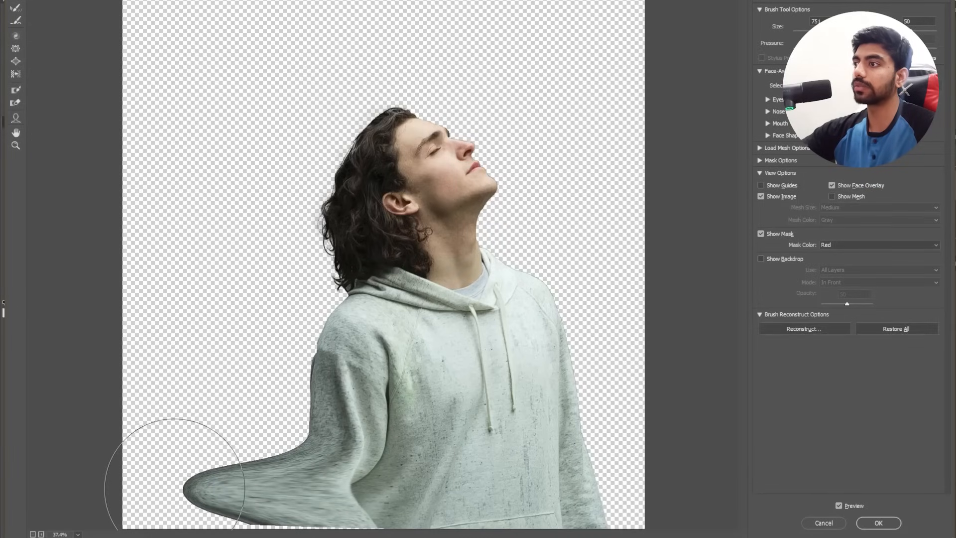
{"action": "mouse_move", "coordinate": [335, 506]}
{"action": "left_mouse_down"}
{"action": "mouse_move", "coordinate": [280, 521]}
{"action": "mouse_move", "coordinate": [288, 426]}
{"action": "mouse_move", "coordinate": [224, 373]}
{"action": "mouse_move", "coordinate": [193, 399]}
{"action": "left_mouse_up"}
{"action": "mouse_move", "coordinate": [331, 360]}
{"action": "left_mouse_down"}
{"action": "mouse_move", "coordinate": [218, 348]}
{"action": "mouse_move", "coordinate": [231, 455]}
{"action": "left_mouse_up"}
Stretch the hood, hair and crown outward behind the head, smooth the warped back outline, and apply the Liquify distortion.
{"action": "left_click_drag", "start_coordinate": [348, 276], "coordinate": [223, 260]}
{"action": "mouse_move", "coordinate": [353, 232]}
{"action": "left_mouse_down"}
{"action": "mouse_move", "coordinate": [273, 171]}
{"action": "mouse_move", "coordinate": [318, 227]}
{"action": "mouse_move", "coordinate": [245, 203]}
{"action": "left_mouse_up"}
{"action": "mouse_move", "coordinate": [361, 126]}
{"action": "left_mouse_down"}
{"action": "mouse_move", "coordinate": [354, 96]}
{"action": "mouse_move", "coordinate": [283, 43]}
{"action": "left_mouse_up"}
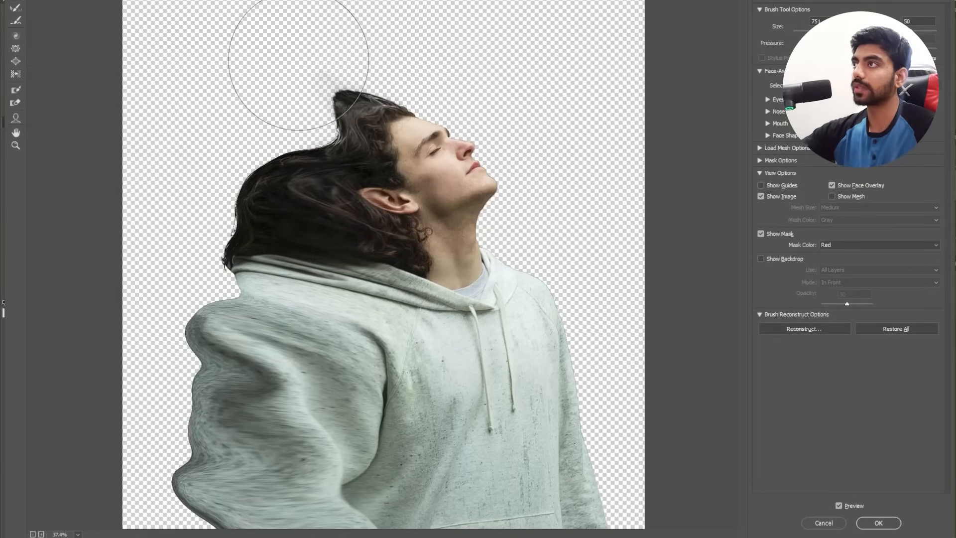
{"action": "left_click_drag", "start_coordinate": [335, 133], "coordinate": [265, 103]}
{"action": "mouse_move", "coordinate": [405, 53]}
{"action": "left_mouse_down"}
{"action": "mouse_move", "coordinate": [352, 32]}
{"action": "mouse_move", "coordinate": [314, 95]}
{"action": "mouse_move", "coordinate": [270, 100]}
{"action": "mouse_move", "coordinate": [252, 154]}
{"action": "mouse_move", "coordinate": [256, 260]}
{"action": "mouse_move", "coordinate": [196, 326]}
{"action": "mouse_move", "coordinate": [203, 443]}
{"action": "mouse_move", "coordinate": [189, 448]}
{"action": "mouse_move", "coordinate": [199, 461]}
{"action": "mouse_move", "coordinate": [174, 463]}
{"action": "mouse_move", "coordinate": [201, 503]}
{"action": "mouse_move", "coordinate": [238, 454]}
{"action": "left_mouse_up"}
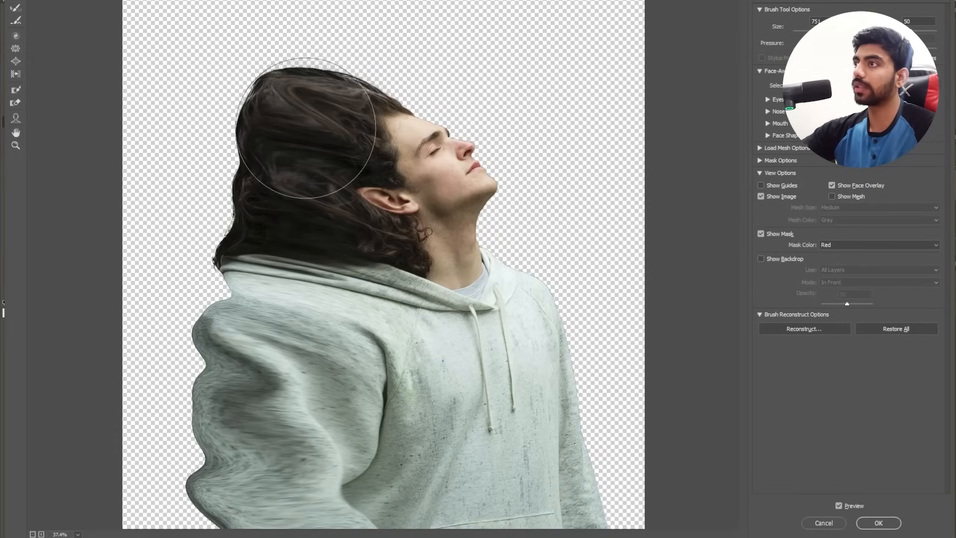
{"action": "mouse_move", "coordinate": [307, 260]}
{"action": "left_mouse_down"}
{"action": "mouse_move", "coordinate": [248, 285]}
{"action": "mouse_move", "coordinate": [200, 274]}
{"action": "mouse_move", "coordinate": [202, 319]}
{"action": "mouse_move", "coordinate": [192, 319]}
{"action": "mouse_move", "coordinate": [229, 408]}
{"action": "mouse_move", "coordinate": [194, 404]}
{"action": "mouse_move", "coordinate": [195, 477]}
{"action": "left_mouse_up"}
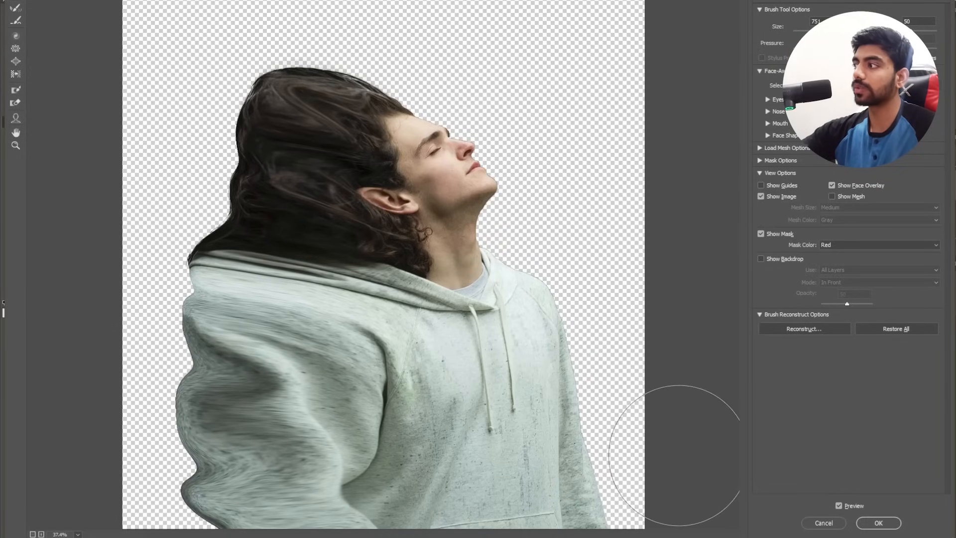
{"action": "left_click", "coordinate": [876, 522]}
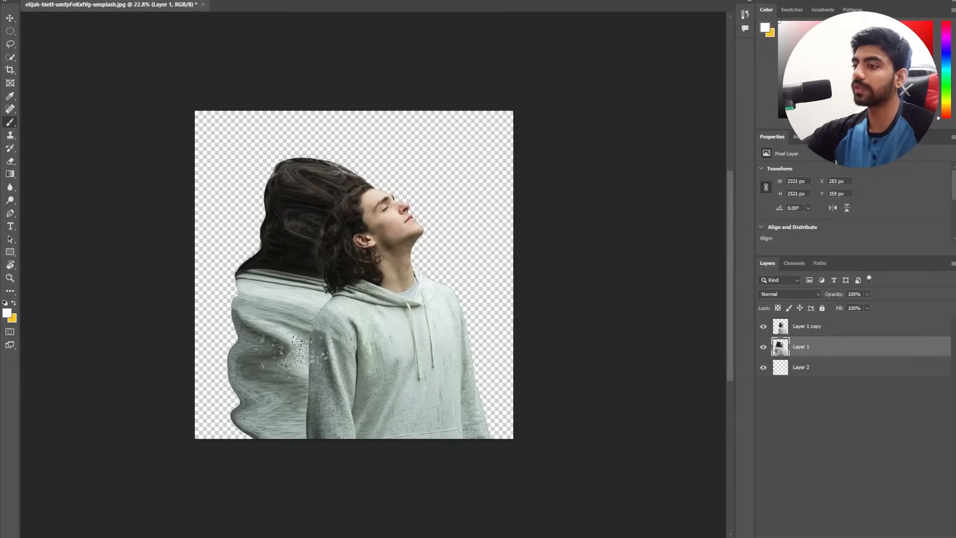
Add a white layer mask to the warped Layer 1, hiding Layer 1 copy temporarily to view the distortion.
{"action": "key", "text": "v"}
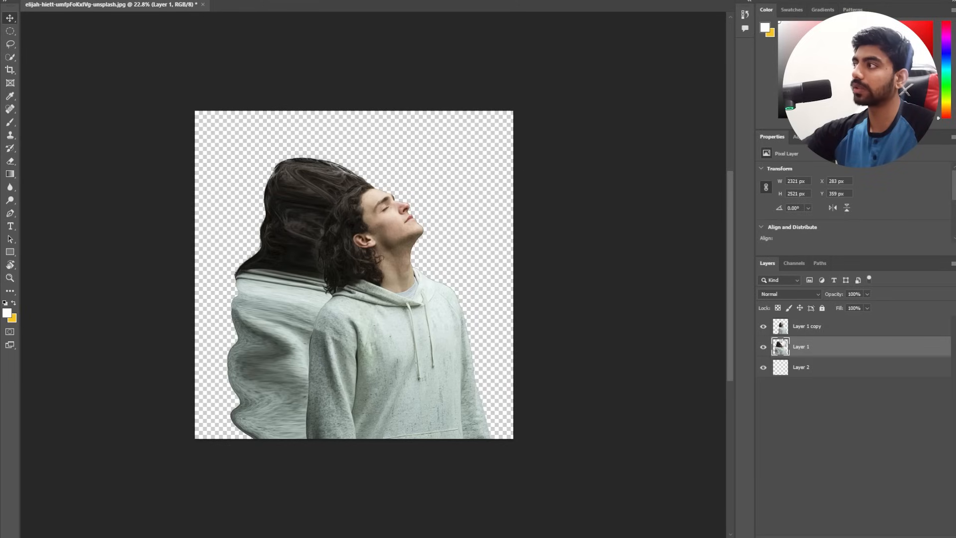
{"action": "left_click", "coordinate": [762, 326]}
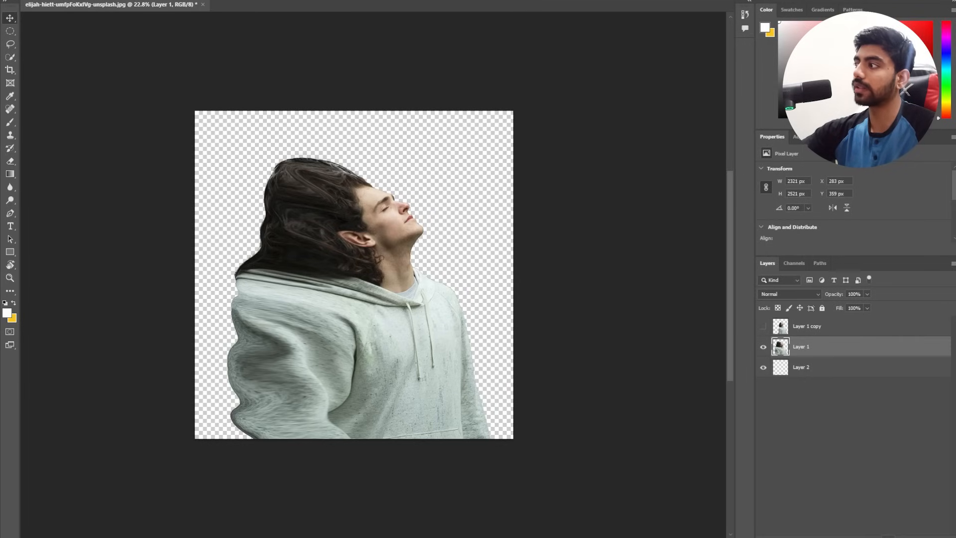
{"action": "left_click", "coordinate": [841, 537]}
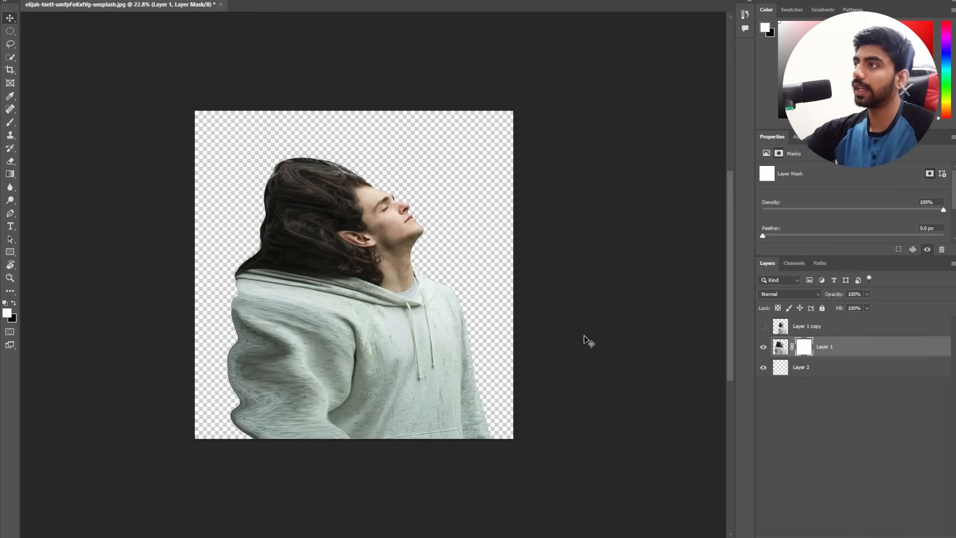
{"action": "left_click", "coordinate": [766, 326]}
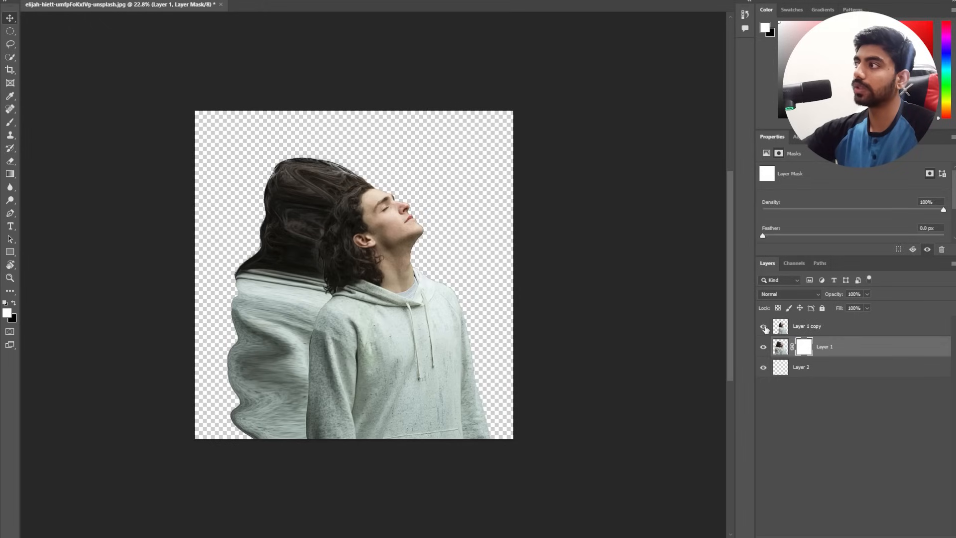
Add a white layer mask to Layer 1 copy.
{"action": "left_click", "coordinate": [780, 329]}
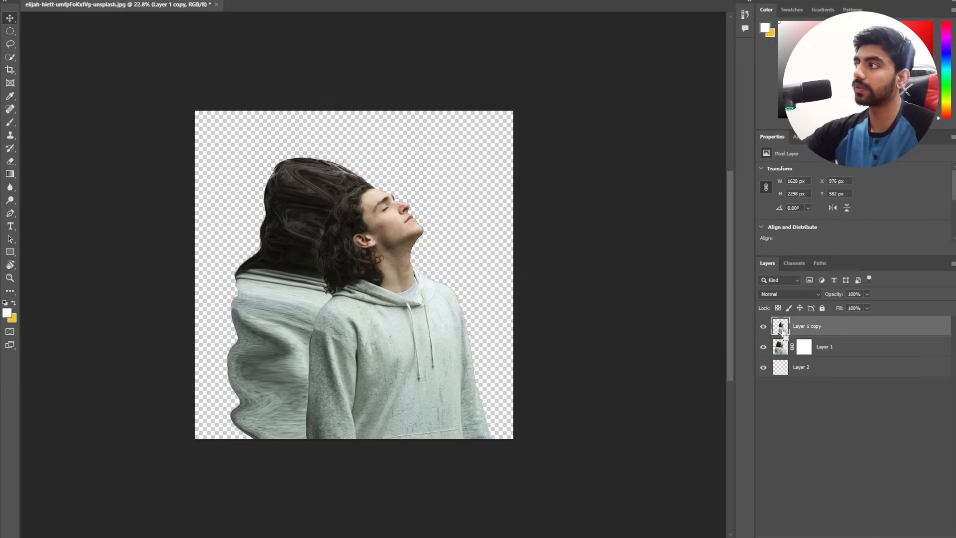
{"action": "left_click", "coordinate": [818, 437]}
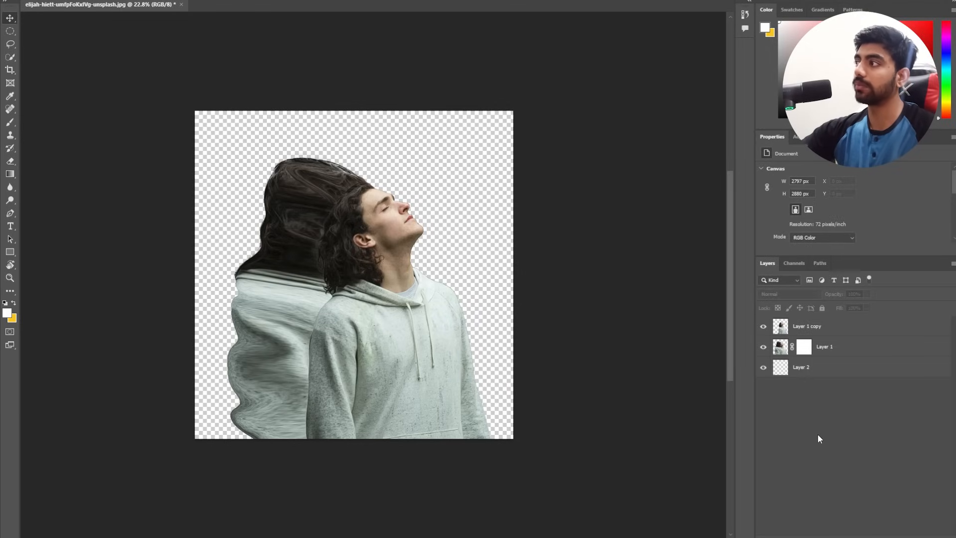
{"action": "left_click", "coordinate": [793, 332]}
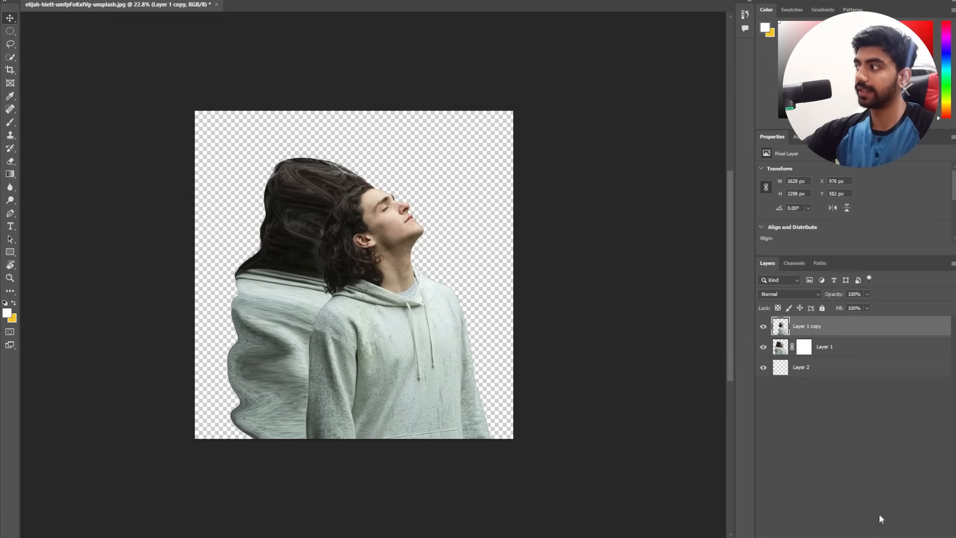
{"action": "left_click", "coordinate": [888, 536]}
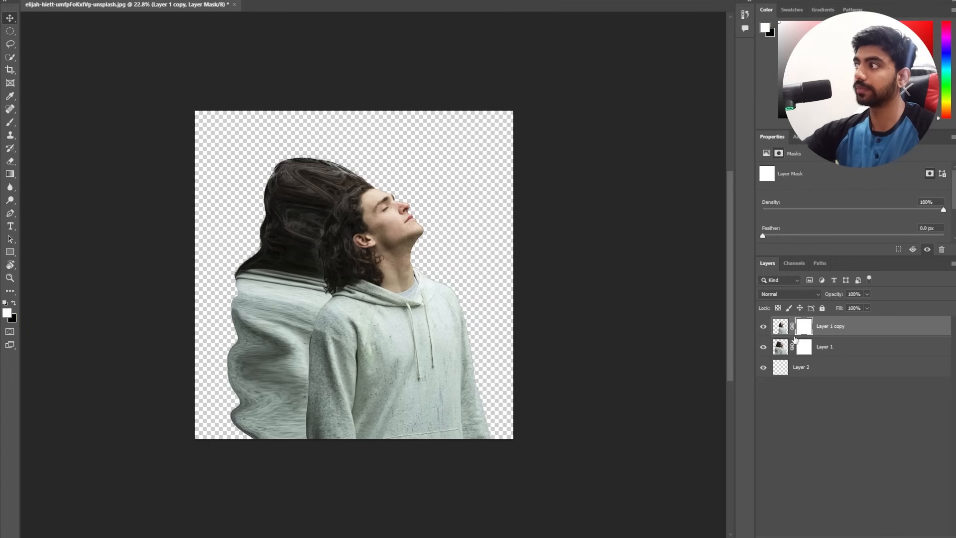
Invert the mask of Layer 1 to black with Layer 1 copy hidden, and show Layer 1 copy again.
{"action": "scroll", "coordinate": [438, 321], "scroll_direction": "up", "scroll_amount": 2}
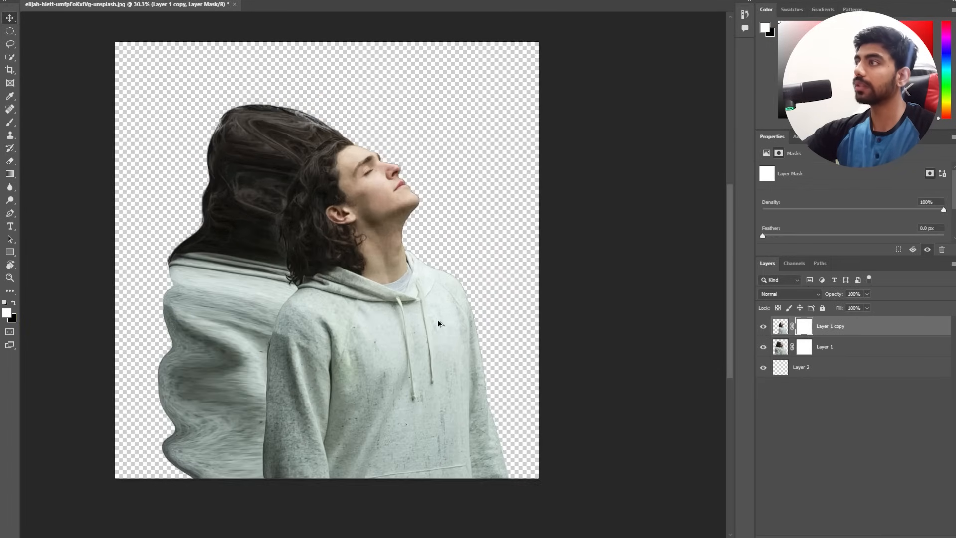
{"action": "left_click", "coordinate": [762, 327]}
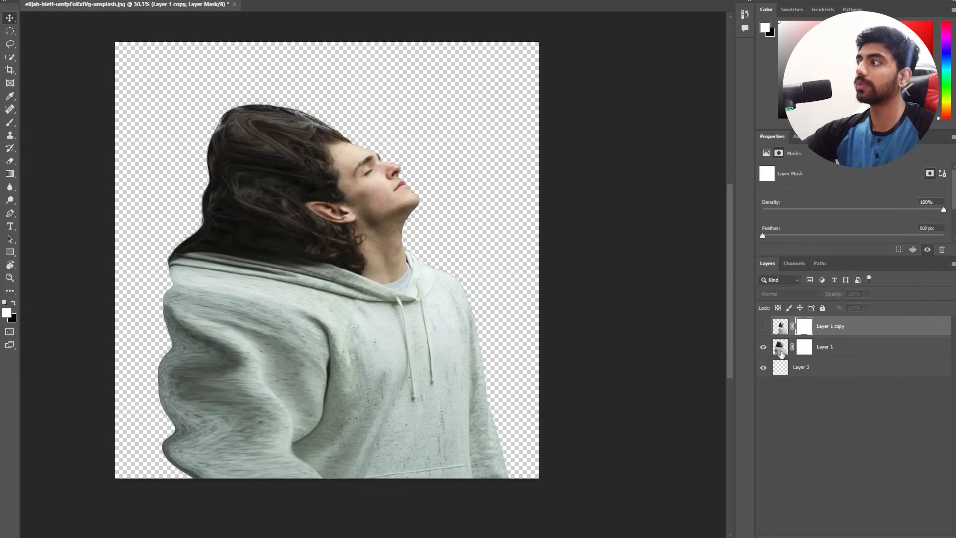
{"action": "left_click", "coordinate": [779, 353]}
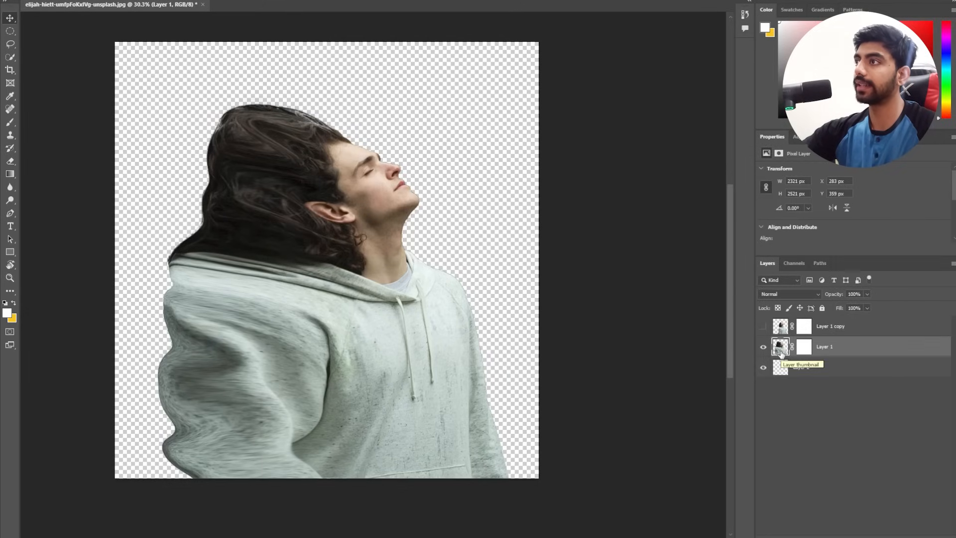
{"action": "left_click", "coordinate": [805, 349]}
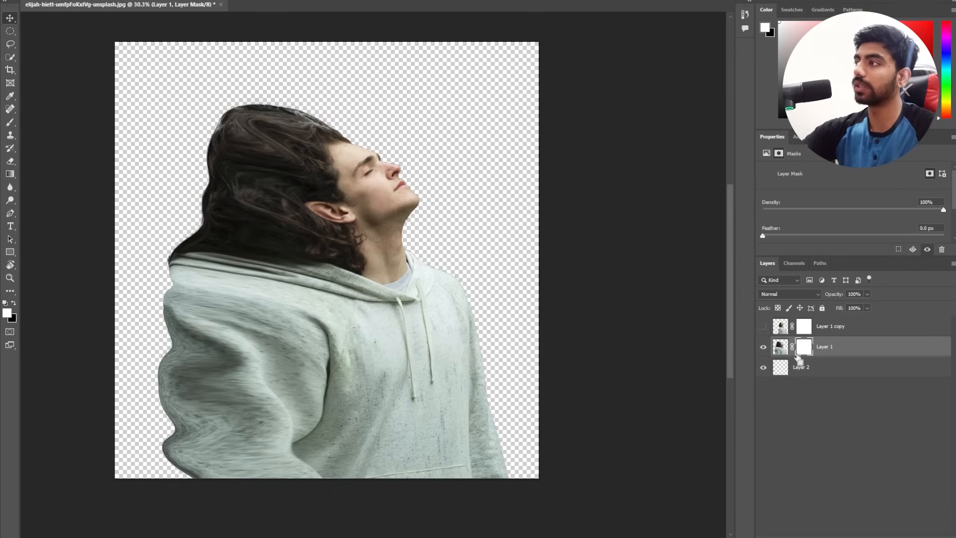
{"action": "key", "text": "ctrl+i"}
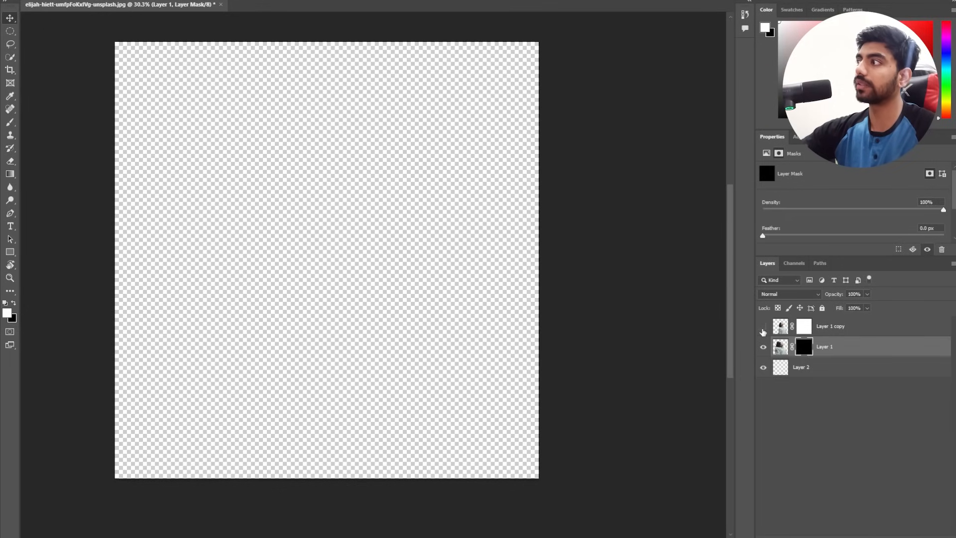
{"action": "left_click", "coordinate": [763, 327]}
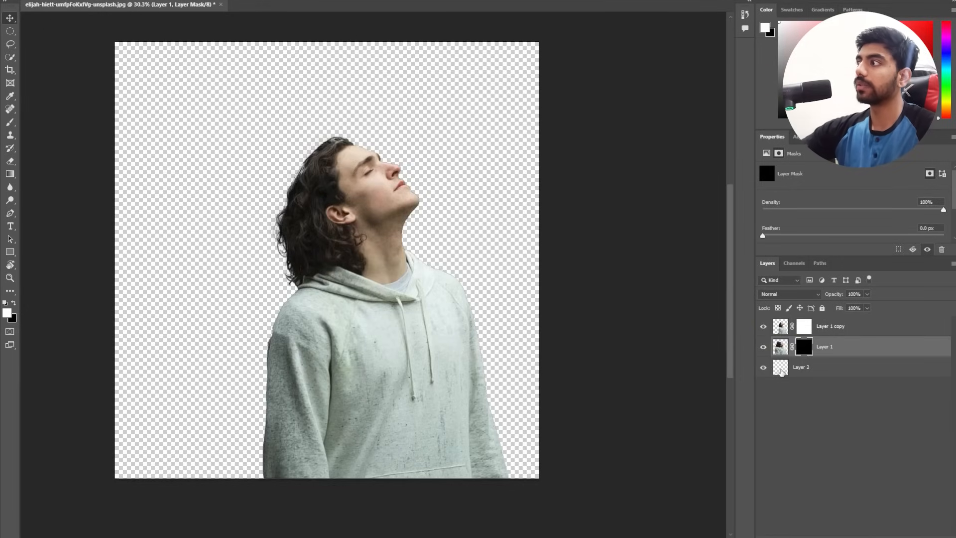
Fill Layer 2 with a white-to-dark radial gradient centred behind the man's head and set the layer's opacity to 74%.
{"action": "left_click", "coordinate": [781, 372]}
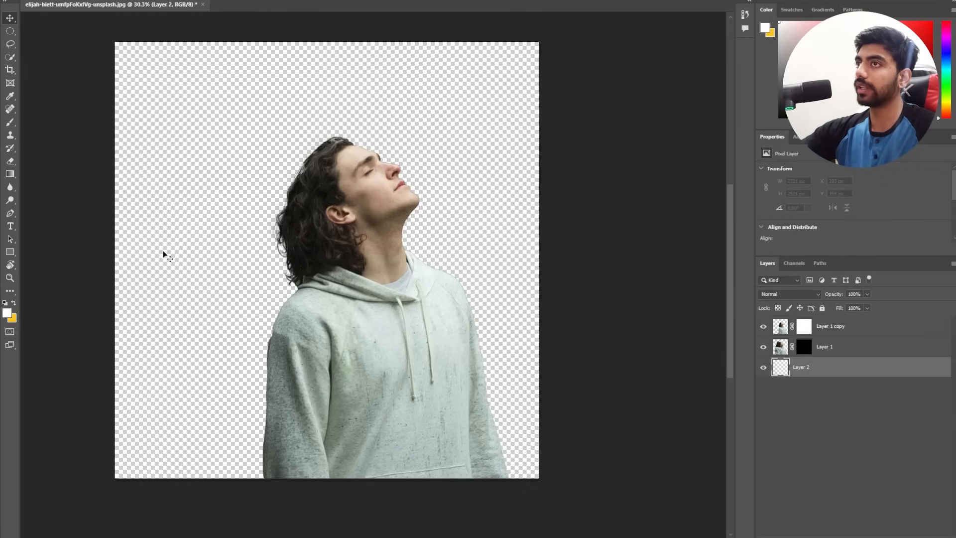
{"action": "left_click", "coordinate": [10, 175]}
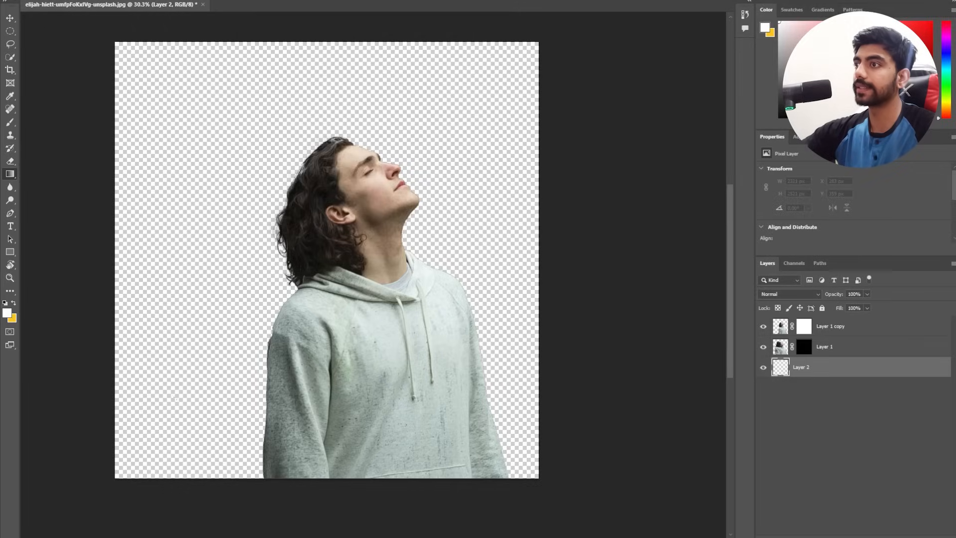
{"action": "left_click_drag", "start_coordinate": [120, 473], "coordinate": [323, 232]}
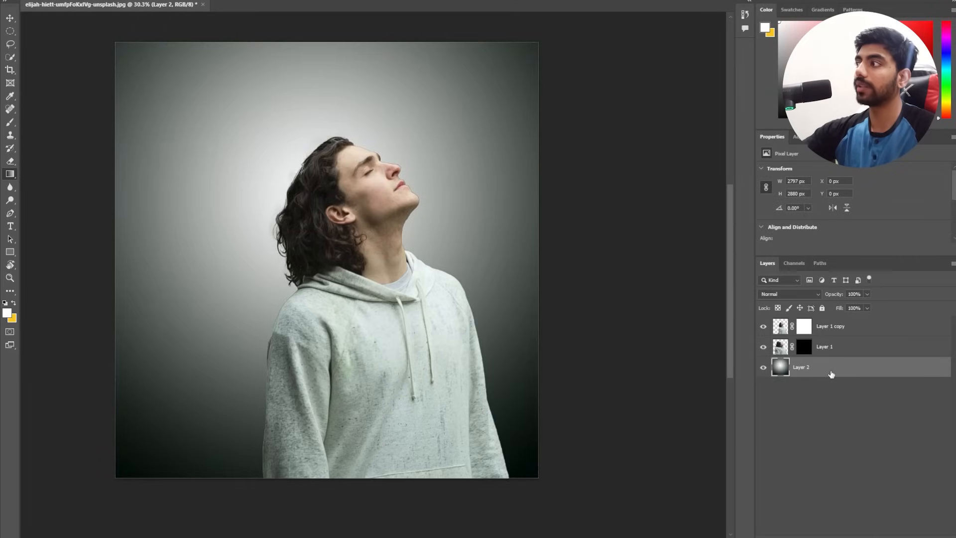
{"action": "left_click", "coordinate": [866, 293]}
{"action": "left_click_drag", "start_coordinate": [860, 304], "coordinate": [853, 306]}
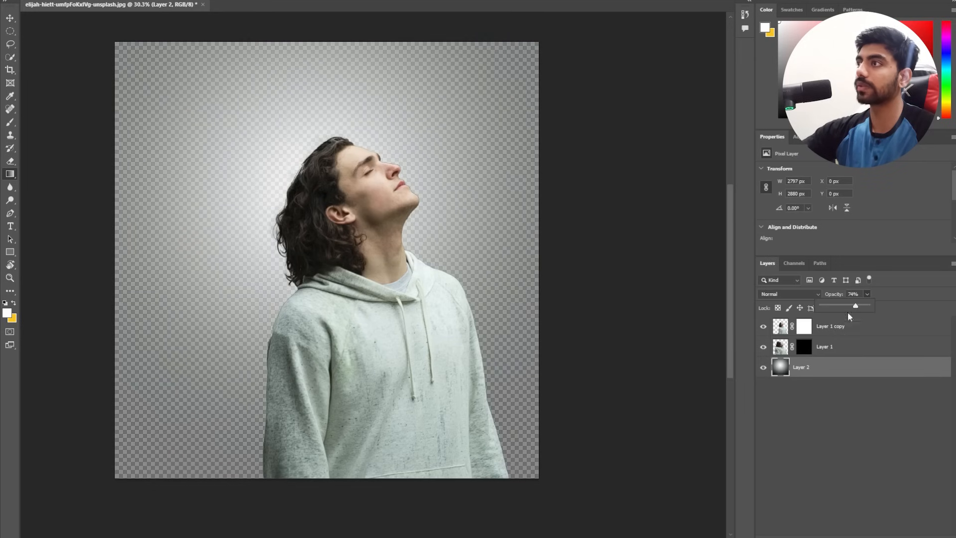
{"action": "left_click", "coordinate": [841, 416]}
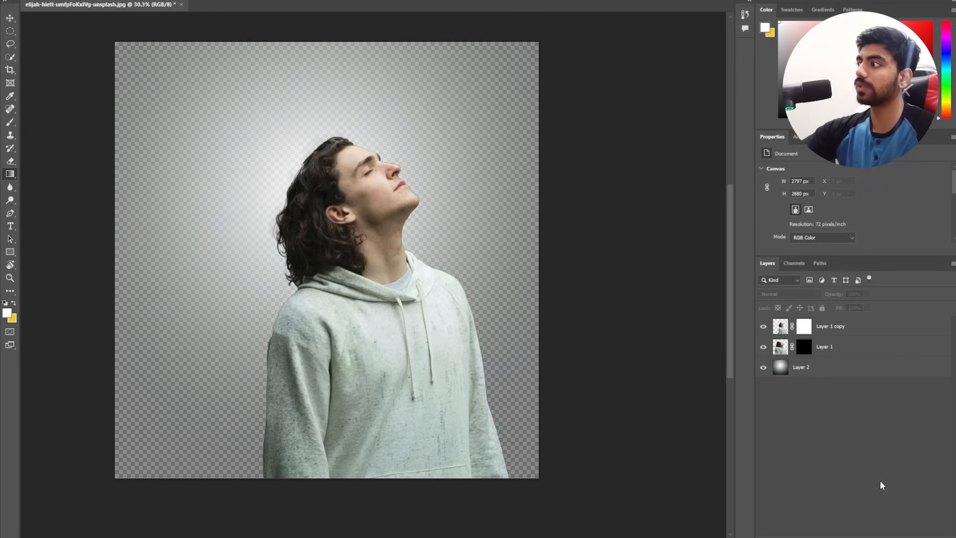
Add a new layer beneath the gradient on Layer 2 and fill it with white.
{"action": "key", "text": "ctrl+shift+alt+n"}
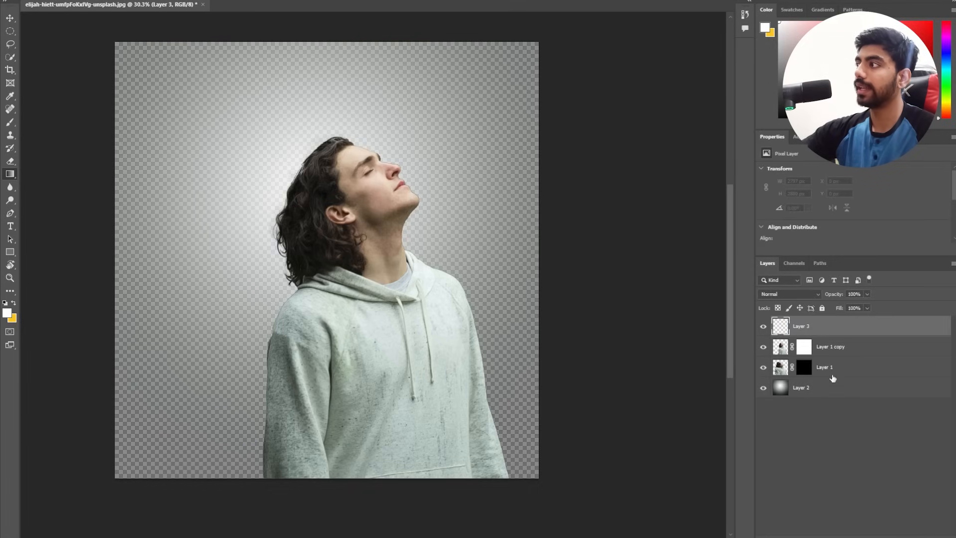
{"action": "left_click_drag", "start_coordinate": [810, 333], "coordinate": [816, 395]}
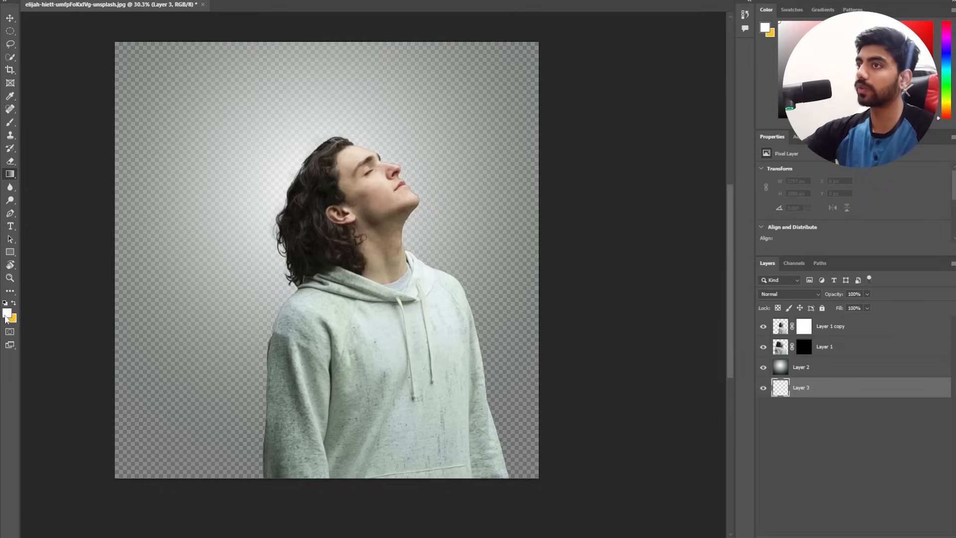
{"action": "key", "text": "alt+BackSpace"}
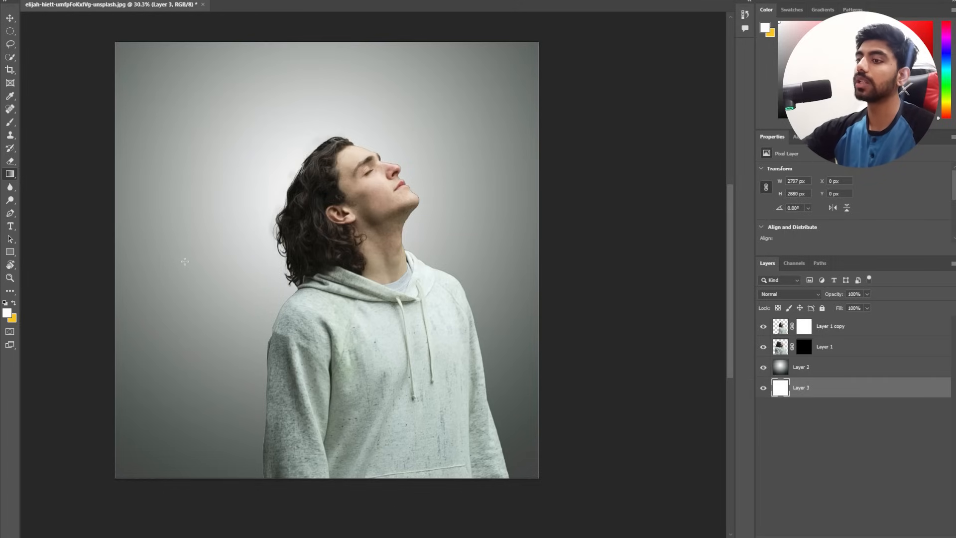
{"action": "key", "text": "v"}
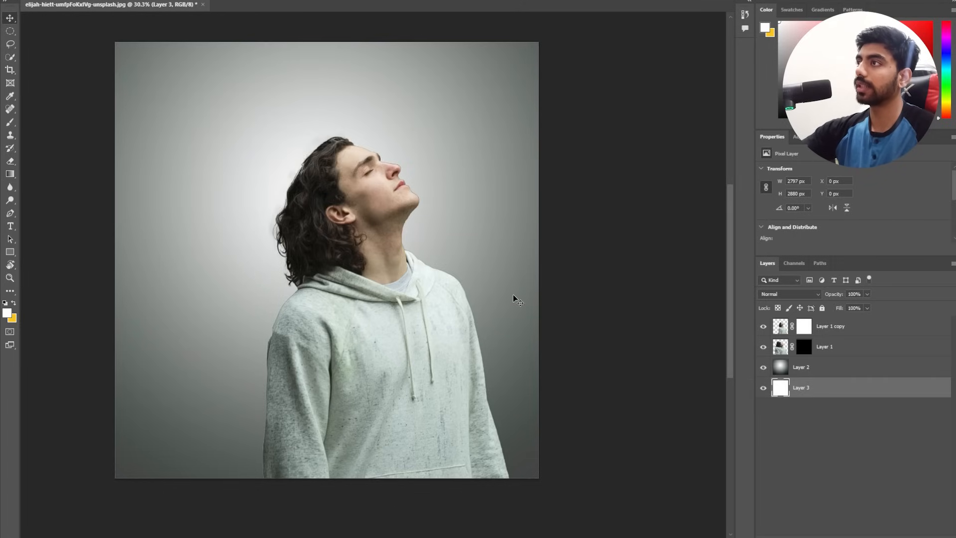
Rename Layer 1 copy as 1 and Layer 1 as 2.
{"action": "left_click", "coordinate": [830, 332]}
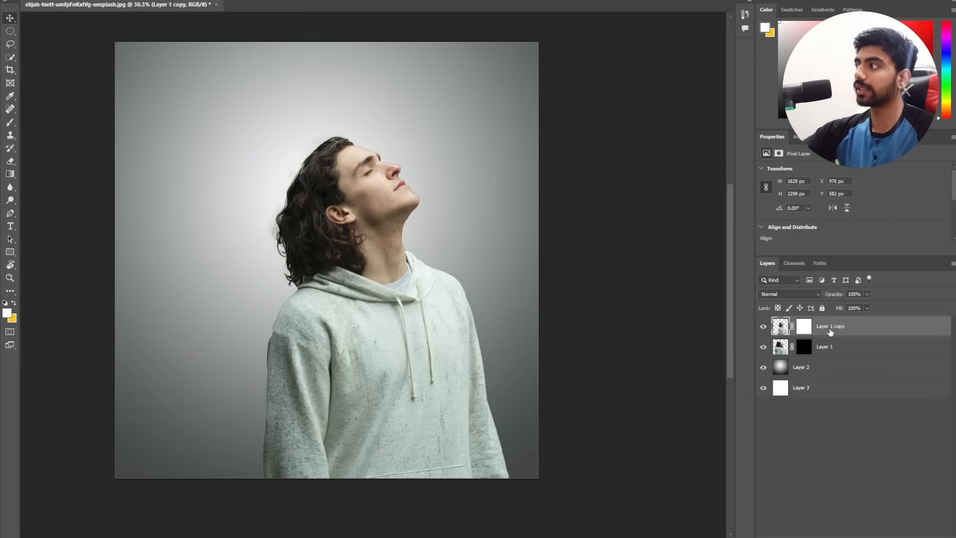
{"action": "type", "text": "1"}
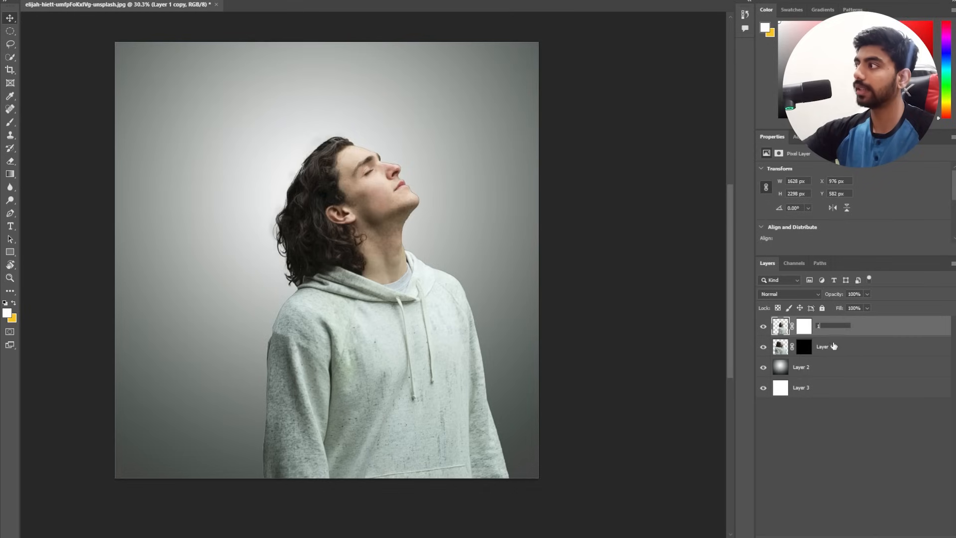
{"action": "double_click", "coordinate": [829, 347]}
{"action": "type", "text": "2"}
{"action": "left_click", "coordinate": [829, 423]}
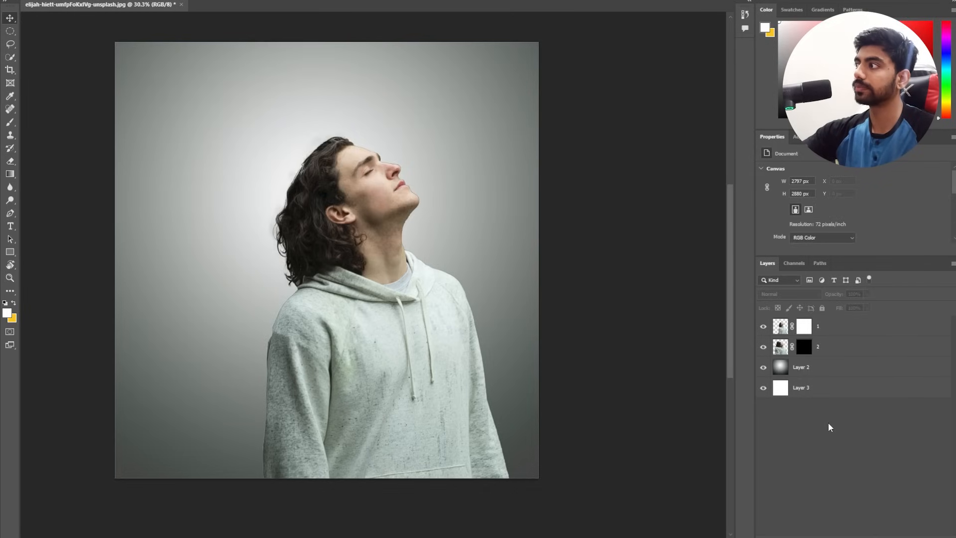
Rename the white Layer 3 as Background and the gradient Layer 2 as Gradiant.
{"action": "double_click", "coordinate": [801, 391]}
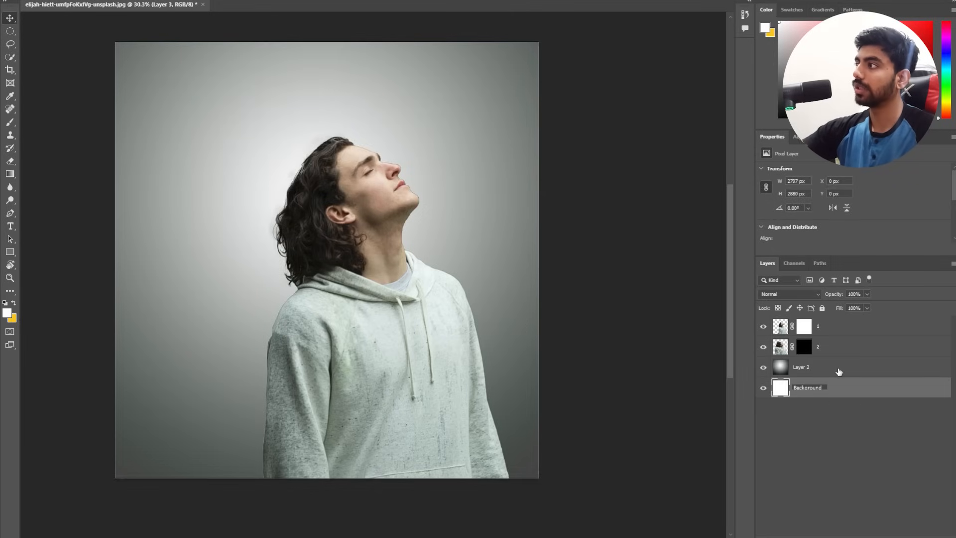
{"action": "double_click", "coordinate": [802, 367]}
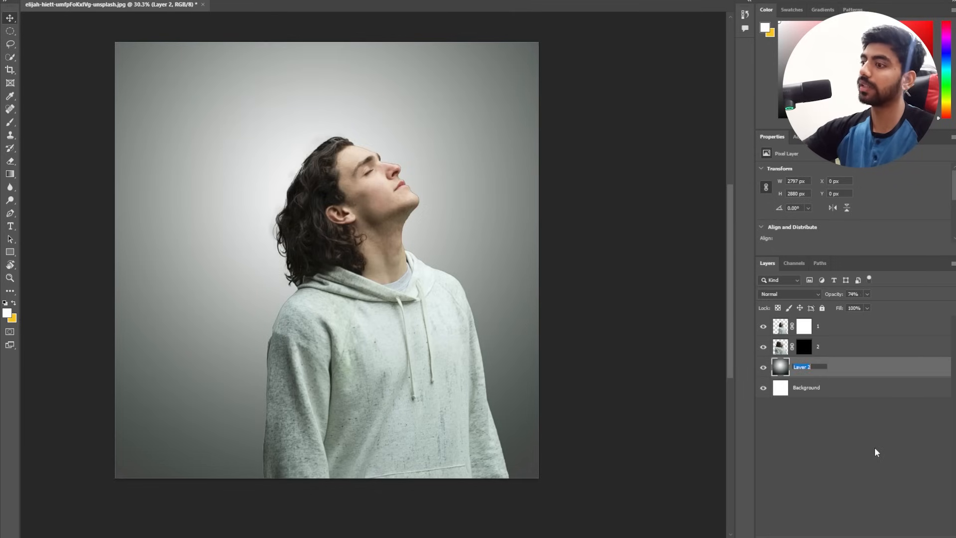
{"action": "type", "text": "Gradiant"}
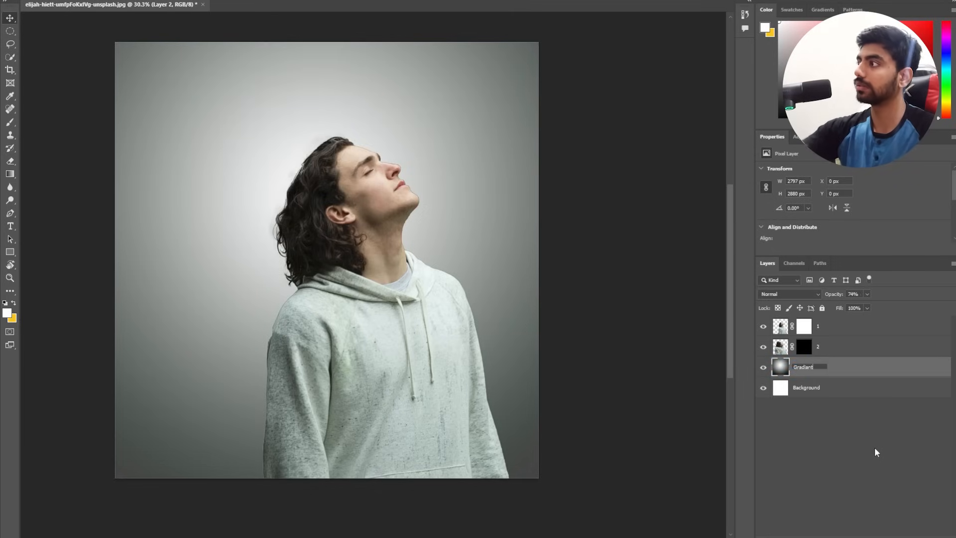
{"action": "left_click", "coordinate": [874, 447]}
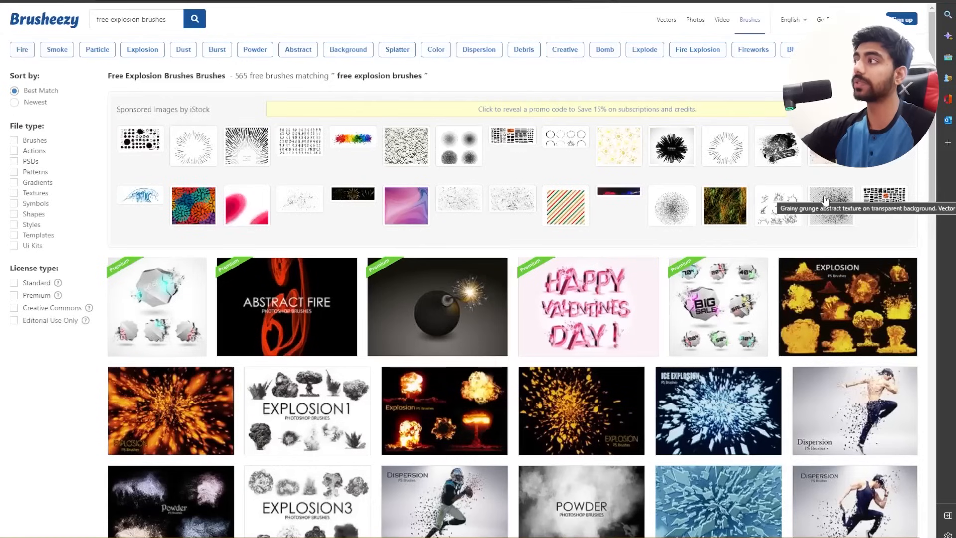
Switch to Brusheezy in the browser, browse the free explosion brushes, and download the 20 Dispersion PS Brushes Abr. Vol.5 set.
{"action": "middle_click", "coordinate": [895, 166]}
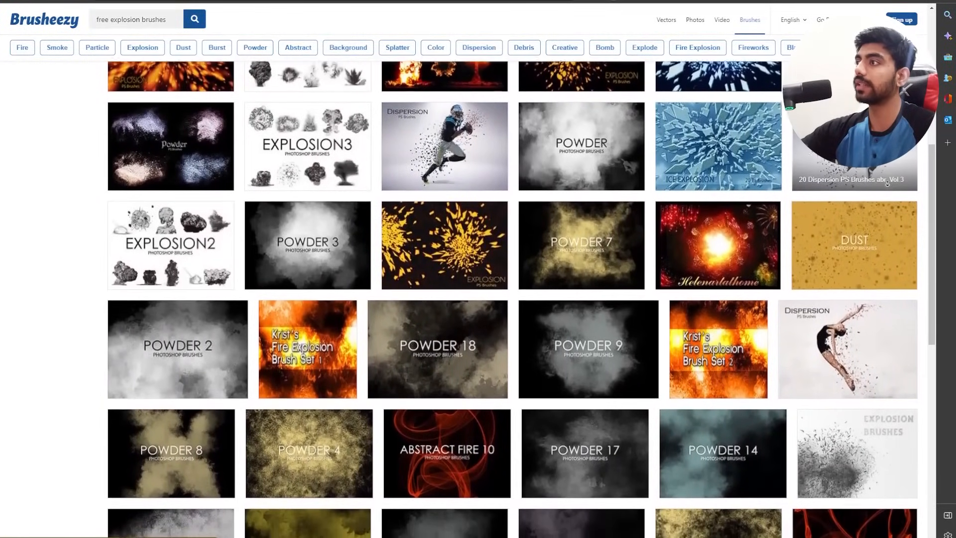
{"action": "scroll", "coordinate": [877, 277], "scroll_direction": "up", "scroll_amount": 5}
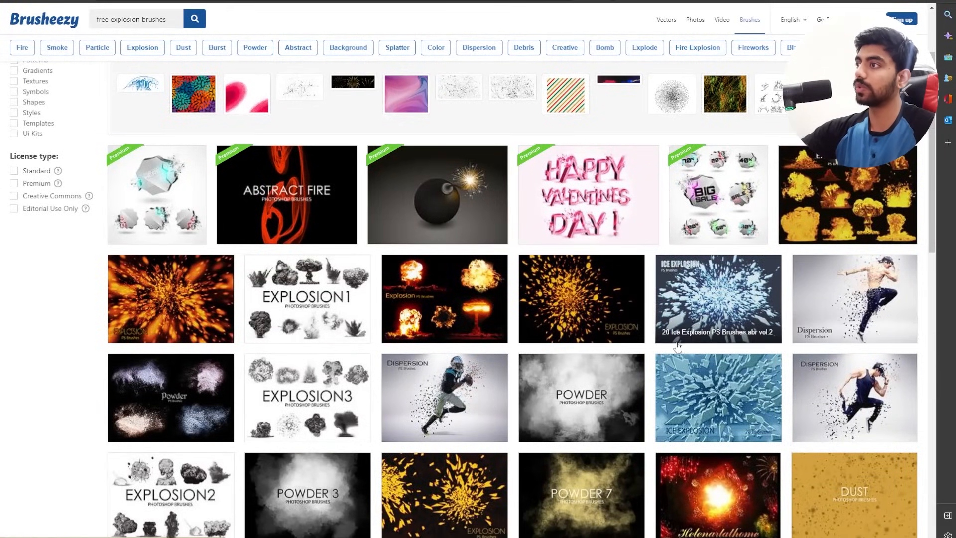
{"action": "scroll", "coordinate": [551, 351], "scroll_direction": "down", "scroll_amount": 2}
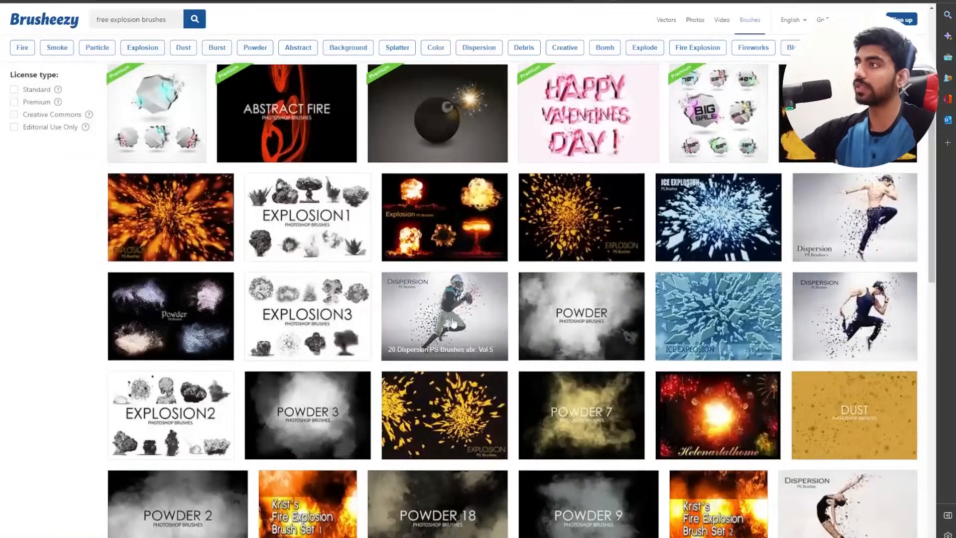
{"action": "left_click", "coordinate": [451, 320]}
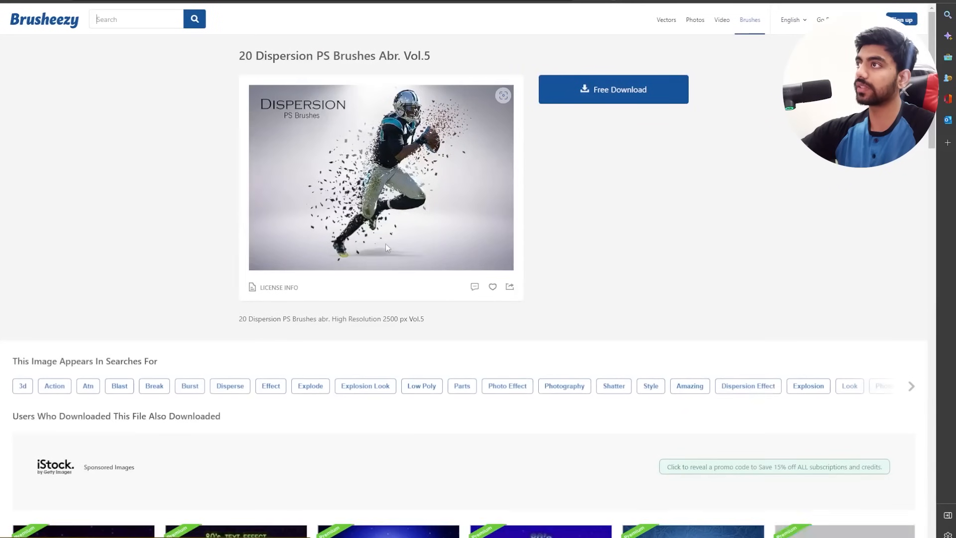
{"action": "left_click", "coordinate": [621, 98]}
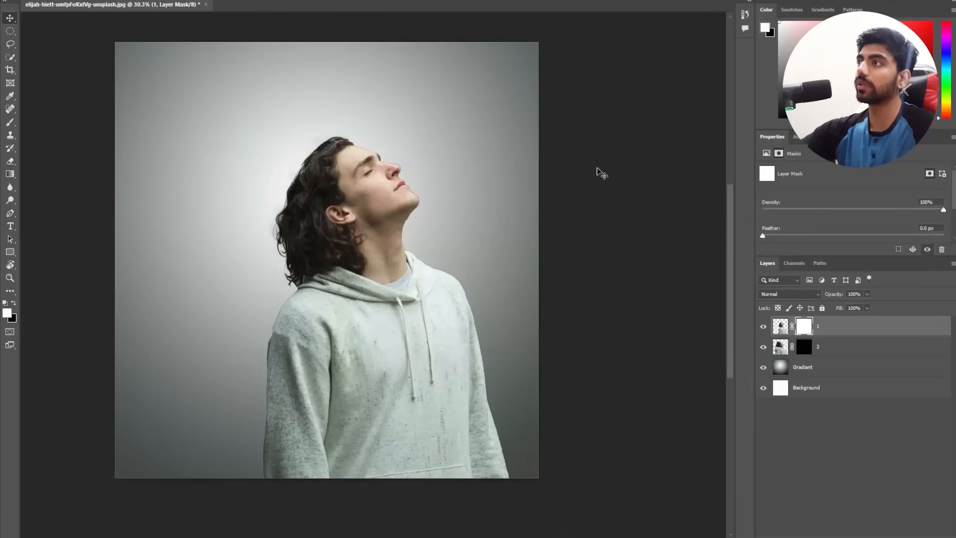
With the Brush tool, import the brush set from the file Explosion_Brushes.abr into the brush presets.
{"action": "left_click", "coordinate": [258, 193]}
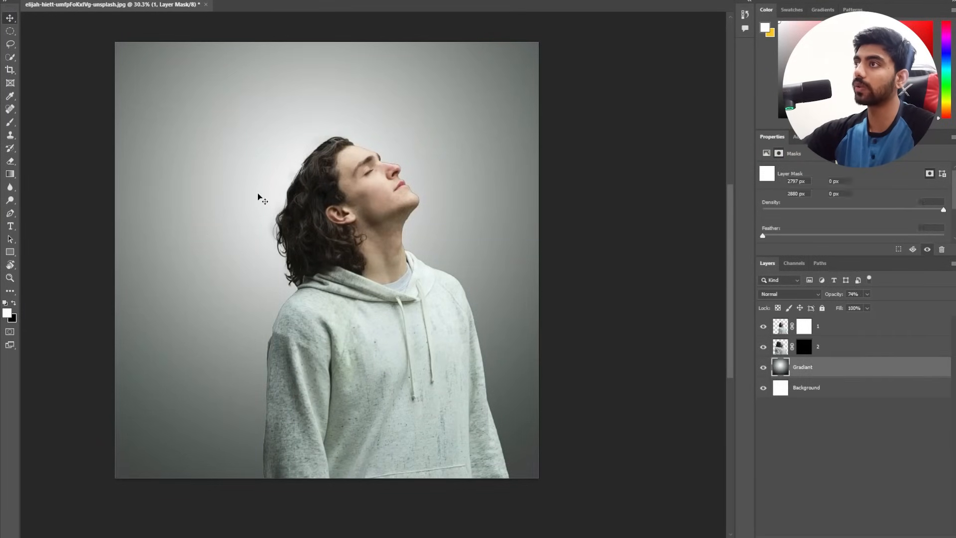
{"action": "key", "text": "b"}
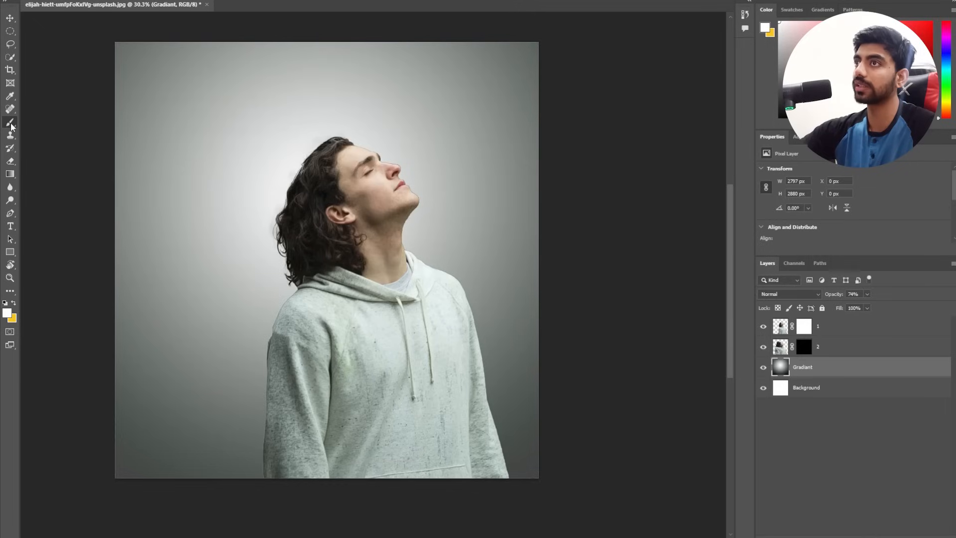
{"action": "right_click", "coordinate": [255, 129]}
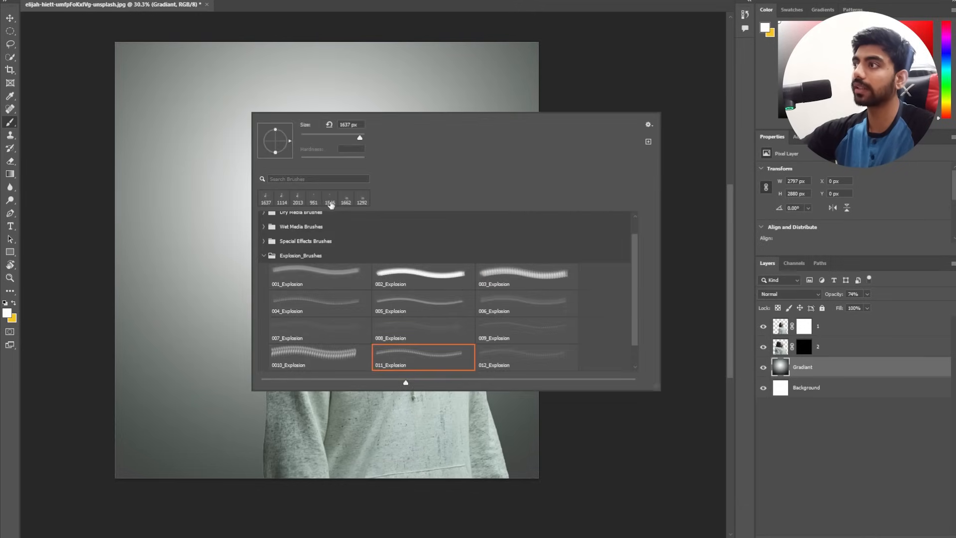
{"action": "left_click", "coordinate": [264, 256]}
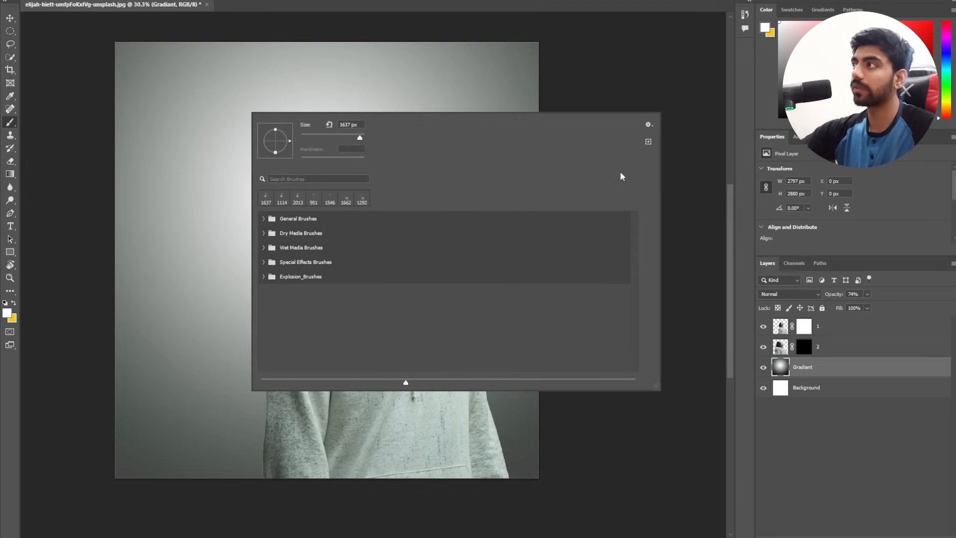
{"action": "left_click", "coordinate": [649, 125]}
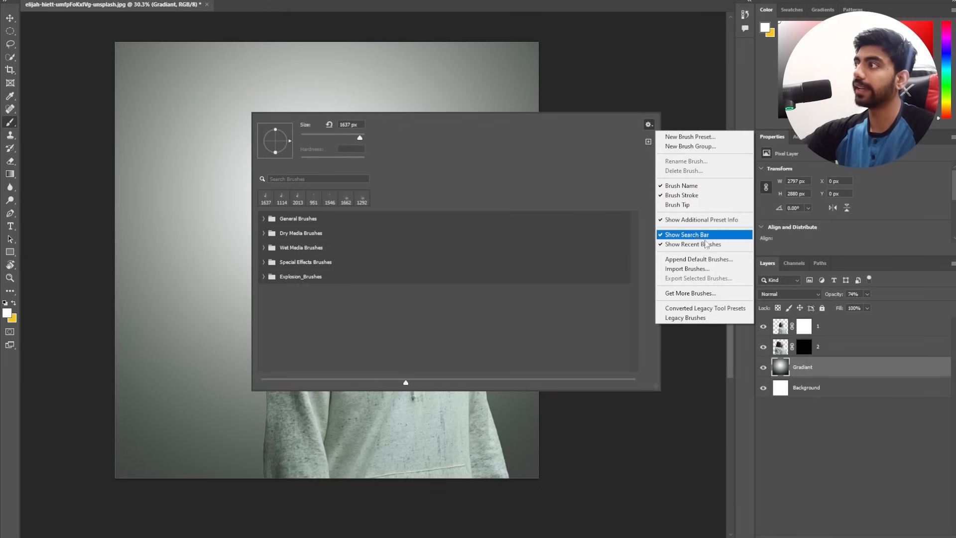
{"action": "left_click", "coordinate": [685, 272]}
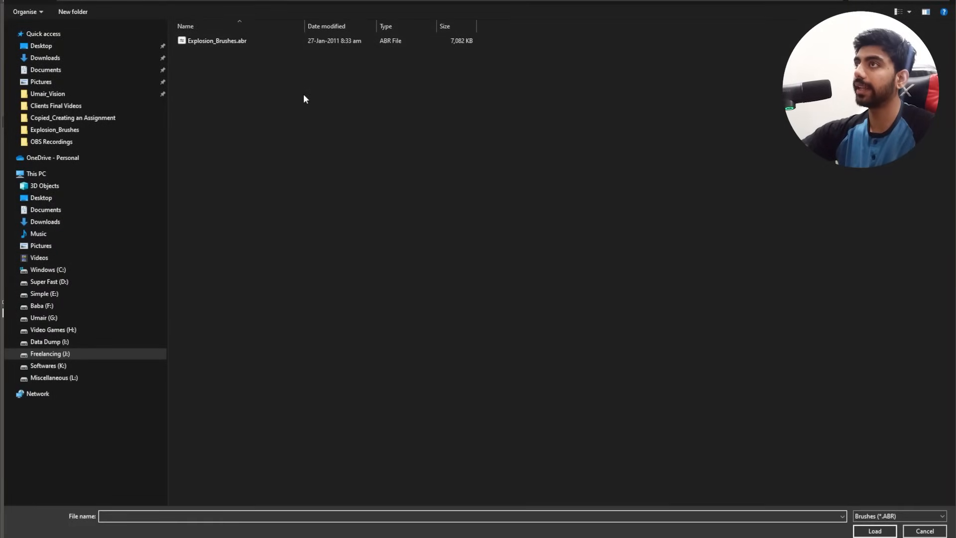
{"action": "left_click", "coordinate": [212, 43]}
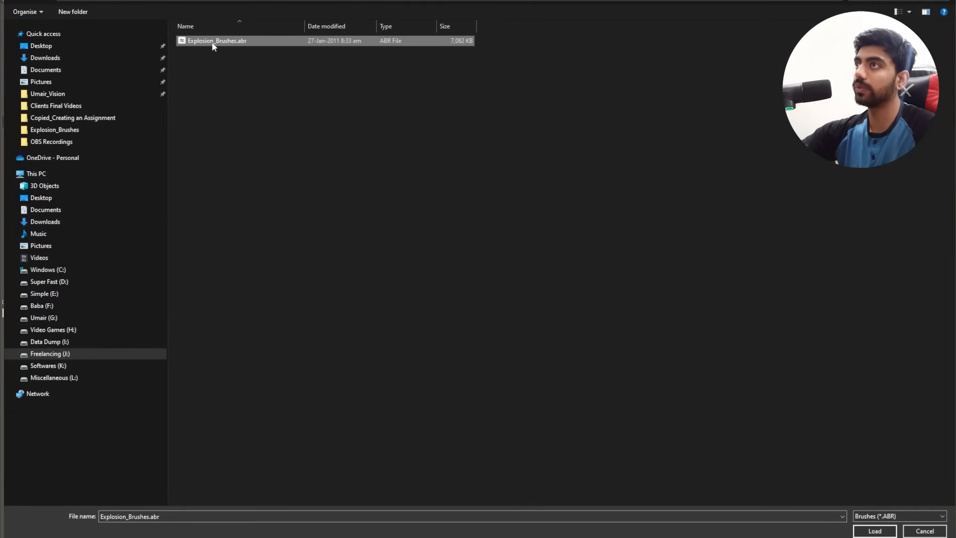
{"action": "left_click", "coordinate": [874, 531]}
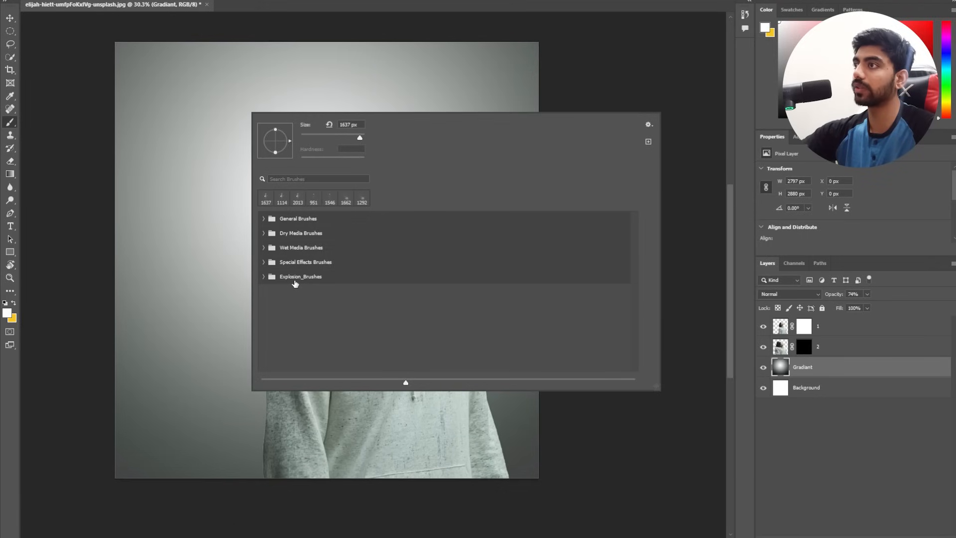
Stamp white particles behind the man on the Gradiant layer using the 003_Explosion brush, with its tip flipped horizontally and slightly tilted.
{"action": "left_click", "coordinate": [263, 278]}
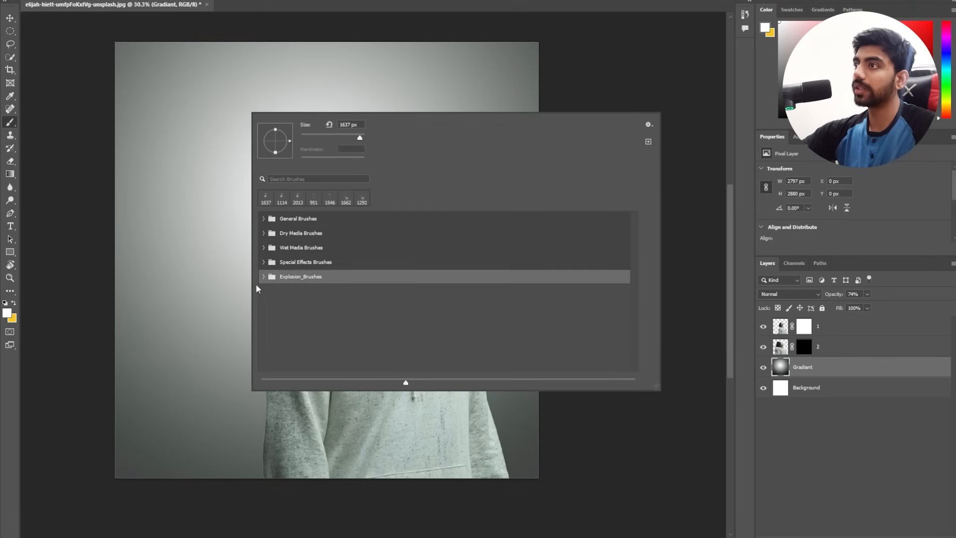
{"action": "left_click", "coordinate": [263, 276]}
{"action": "left_click", "coordinate": [501, 322]}
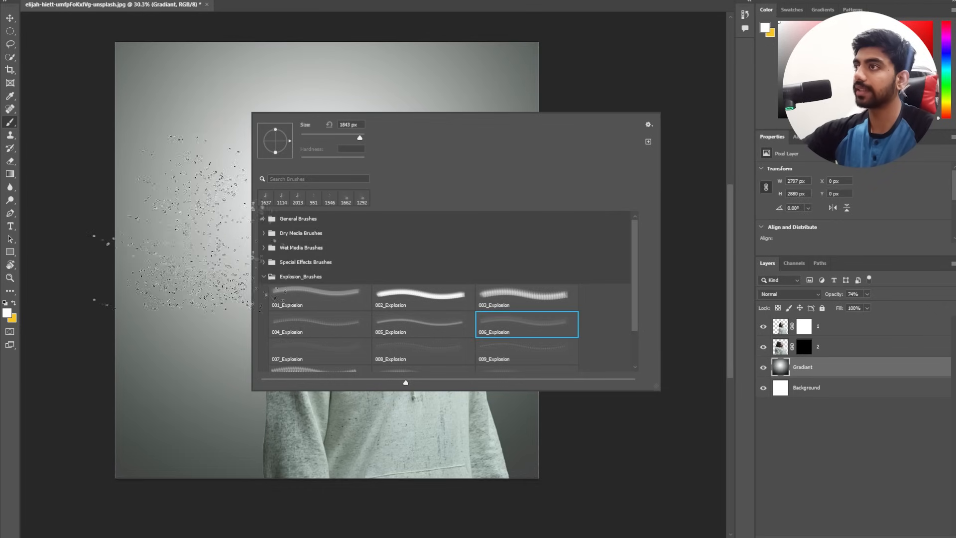
{"action": "left_click", "coordinate": [511, 297]}
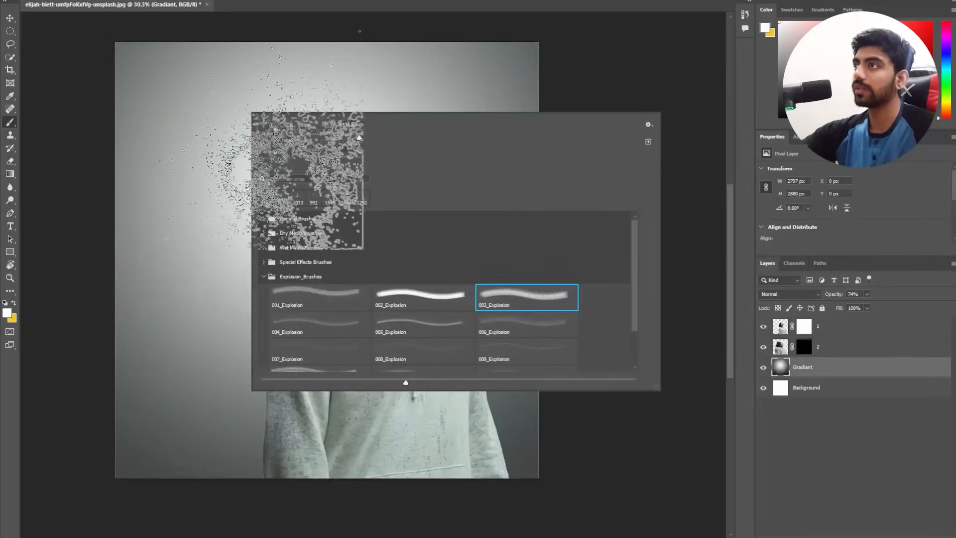
{"action": "left_click", "coordinate": [264, 142]}
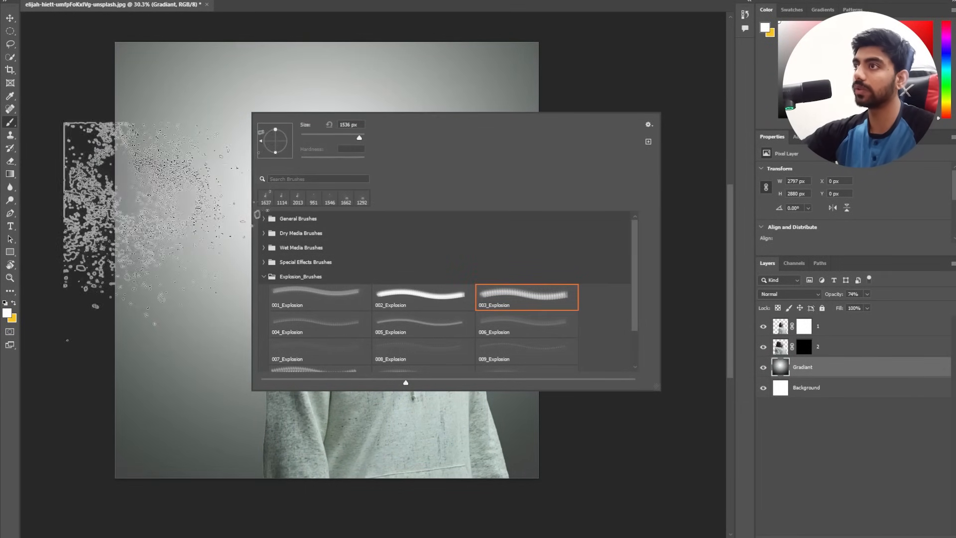
{"action": "left_click", "coordinate": [262, 145]}
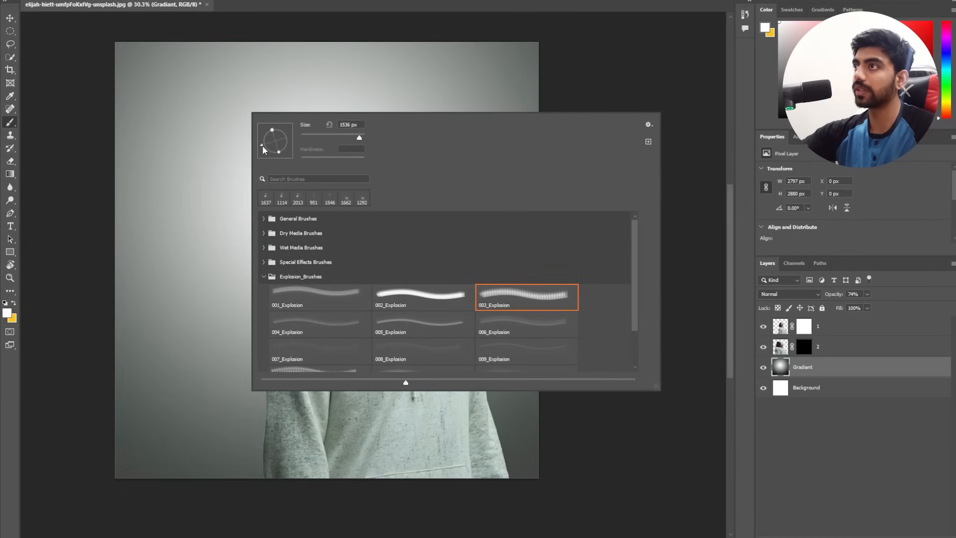
{"action": "left_click", "coordinate": [202, 261]}
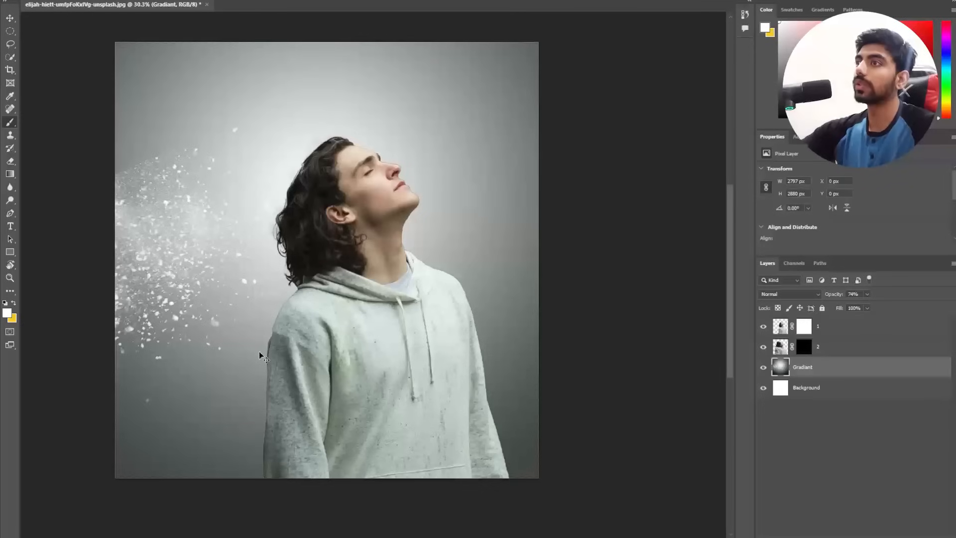
Undo the white particle stamp on the Gradiant layer, and stamp black particles on layer 1's mask along the man's rear sleeve and hair.
{"action": "key", "text": "ctrl+z"}
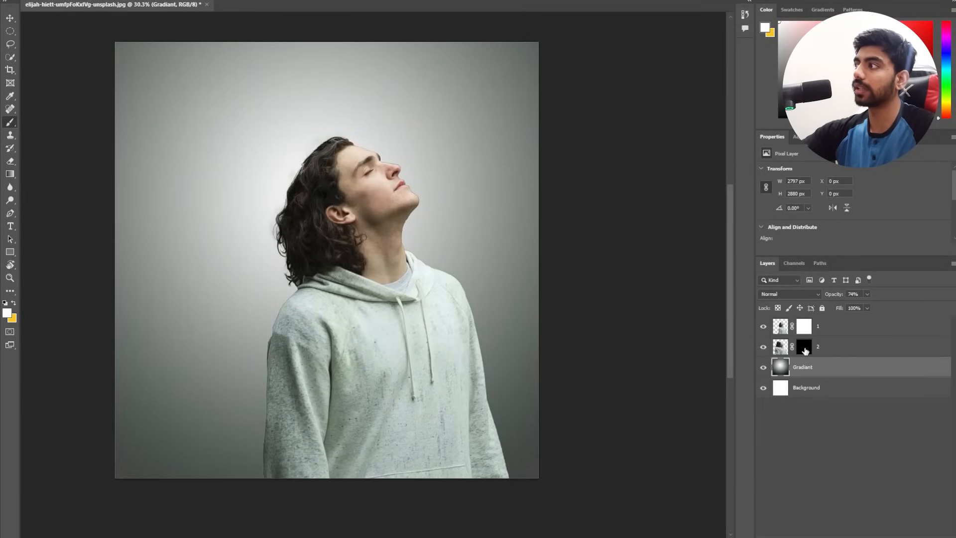
{"action": "left_click", "coordinate": [802, 327]}
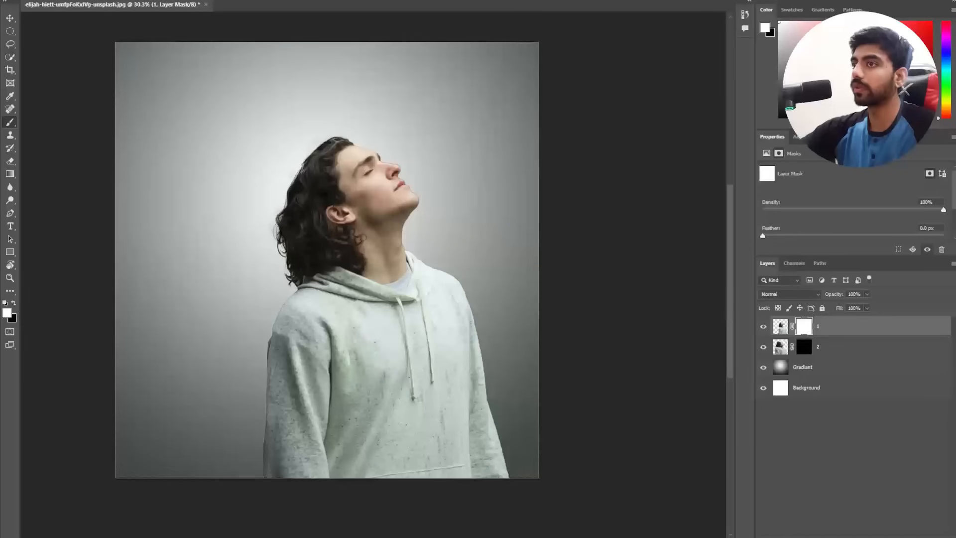
{"action": "left_click", "coordinate": [14, 303]}
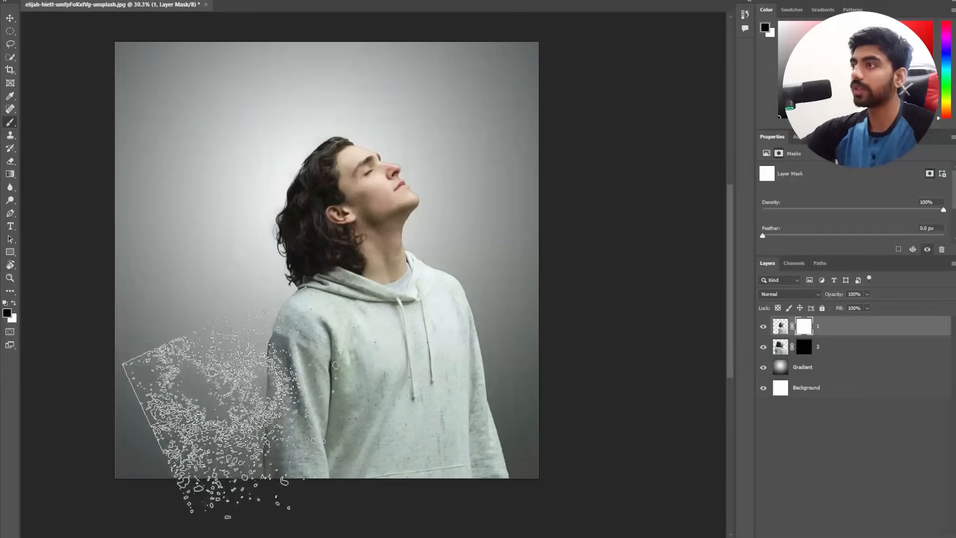
{"action": "left_click", "coordinate": [235, 416]}
{"action": "left_click_drag", "start_coordinate": [236, 415], "coordinate": [178, 413]}
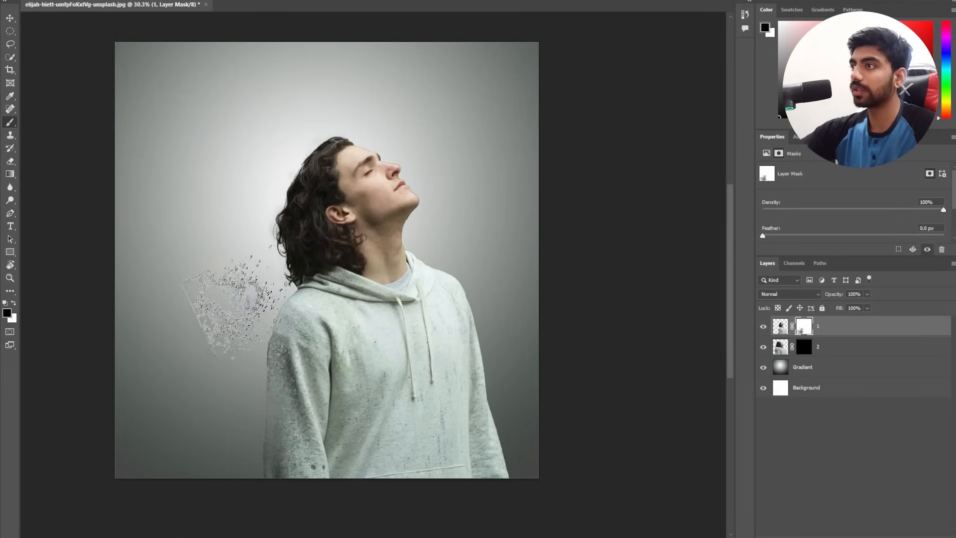
{"action": "left_click", "coordinate": [292, 278]}
{"action": "left_click", "coordinate": [265, 231]}
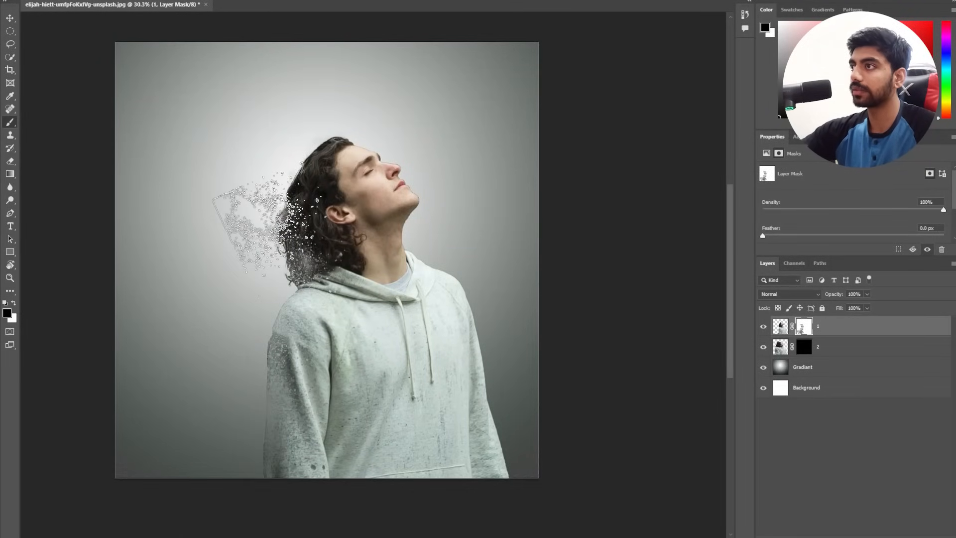
Lower the opacity of the Gradiant layer to lighten the background.
{"action": "left_click", "coordinate": [811, 366]}
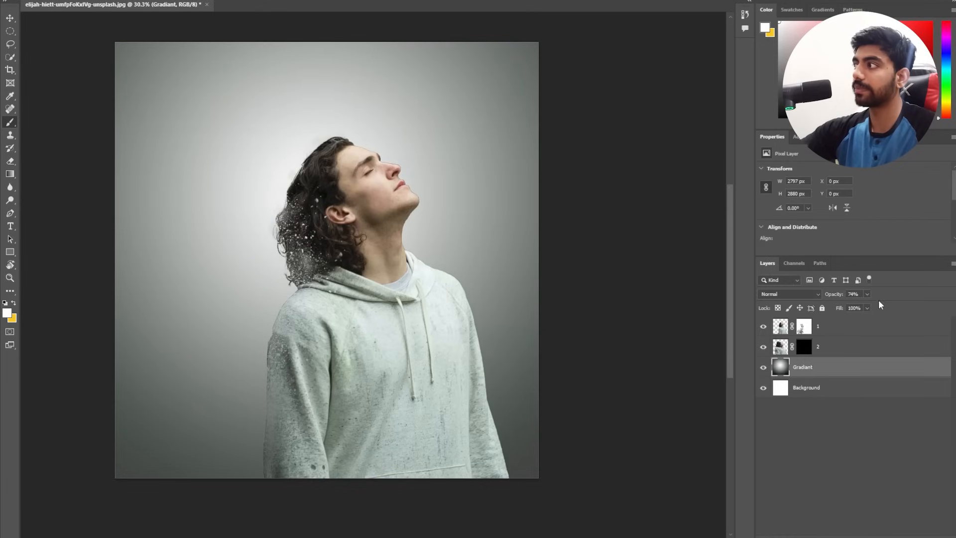
{"action": "mouse_move", "coordinate": [869, 295]}
{"action": "left_mouse_down"}
{"action": "mouse_move", "coordinate": [845, 310]}
{"action": "mouse_move", "coordinate": [853, 304]}
{"action": "left_mouse_up"}
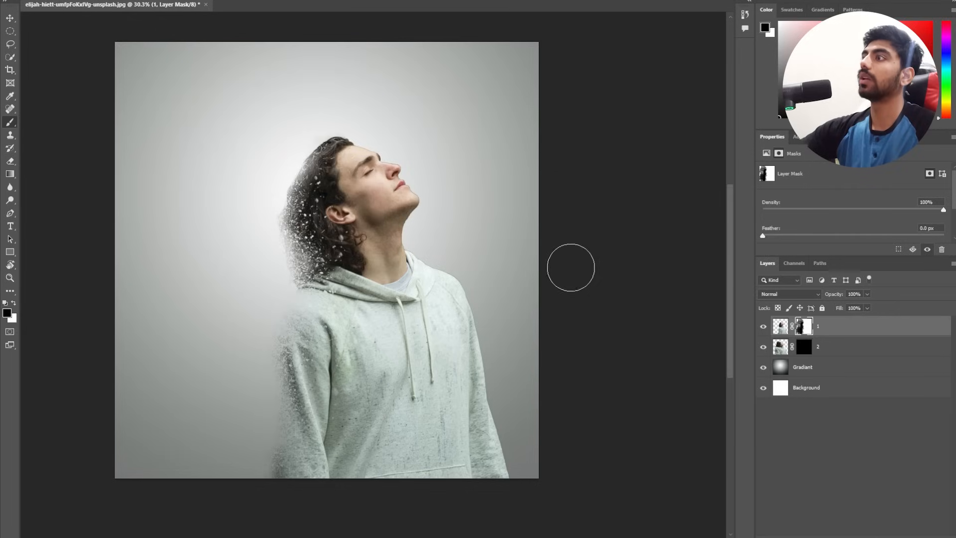
Set up white painting on layer 2's mask with the 003_Explosion brush from the Explosion_Brushes set.
{"action": "left_click", "coordinate": [824, 352]}
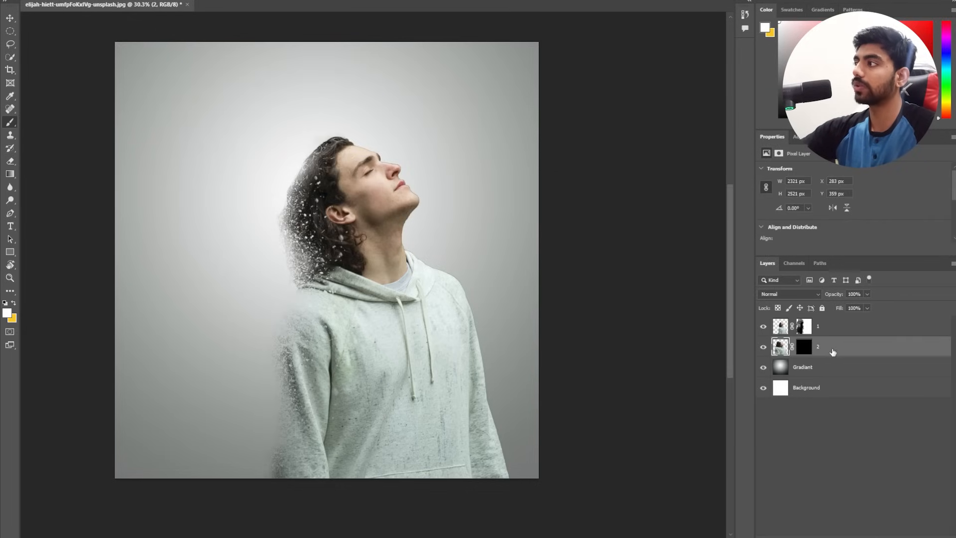
{"action": "left_click", "coordinate": [804, 347]}
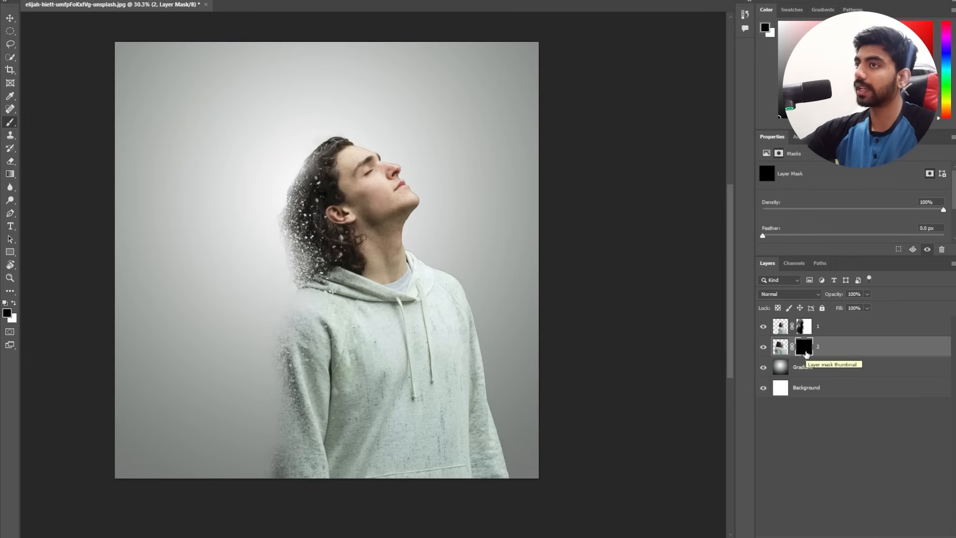
{"action": "left_click", "coordinate": [14, 303]}
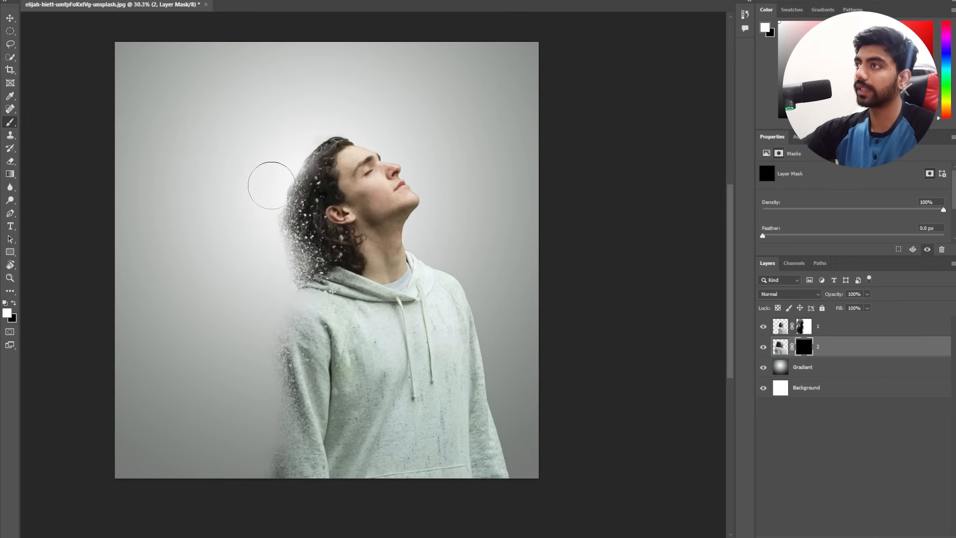
{"action": "right_click", "coordinate": [267, 181]}
{"action": "left_click", "coordinate": [251, 284]}
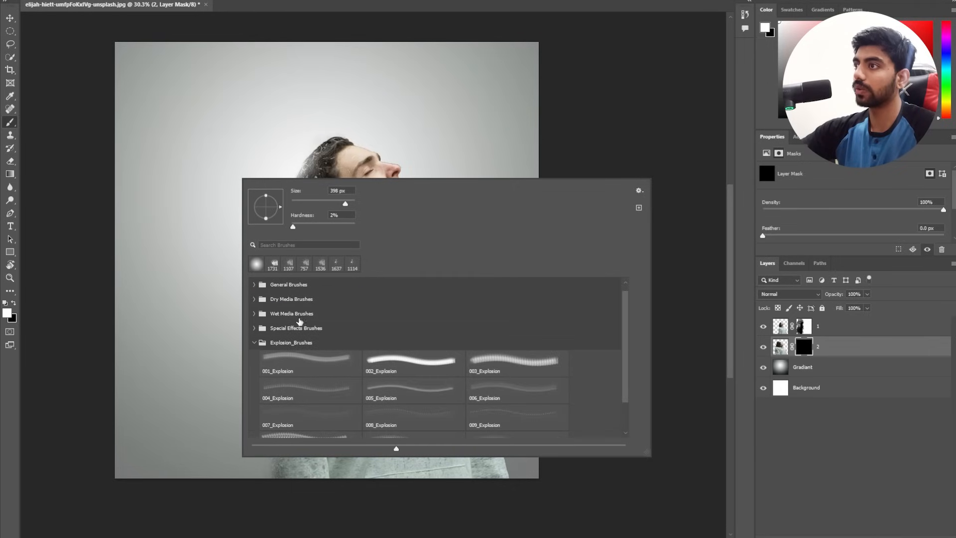
{"action": "scroll", "coordinate": [299, 320], "scroll_direction": "down", "scroll_amount": 1}
{"action": "scroll", "coordinate": [356, 359], "scroll_direction": "down", "scroll_amount": 1}
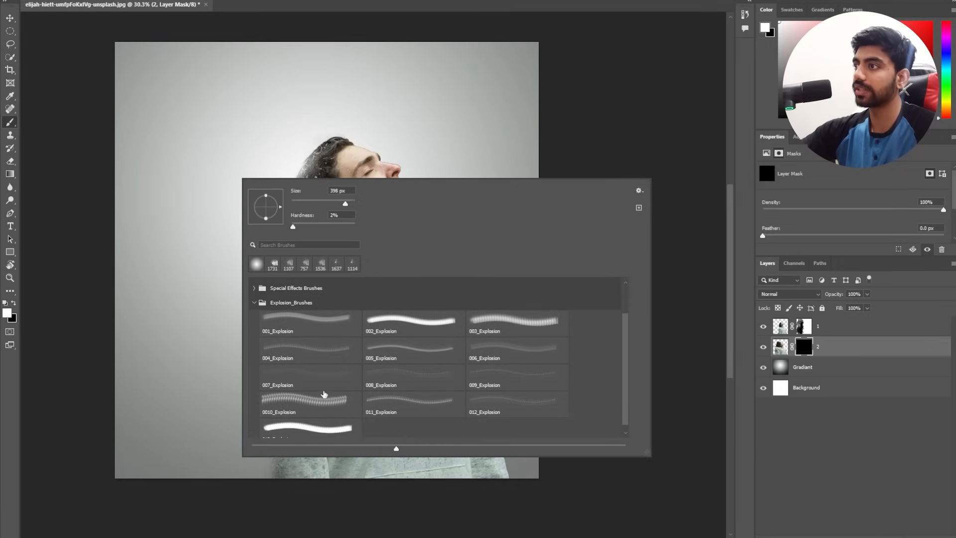
{"action": "left_click", "coordinate": [324, 395]}
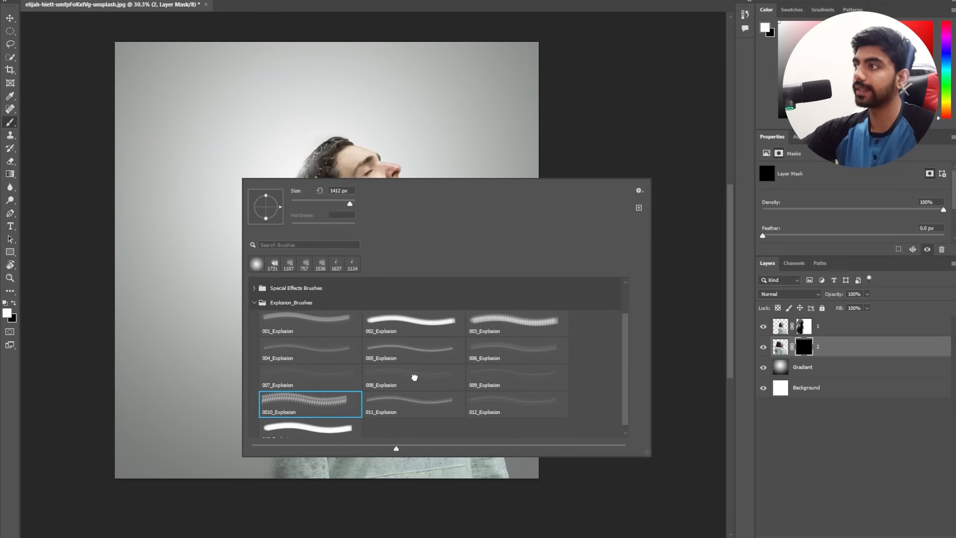
{"action": "left_click", "coordinate": [414, 377]}
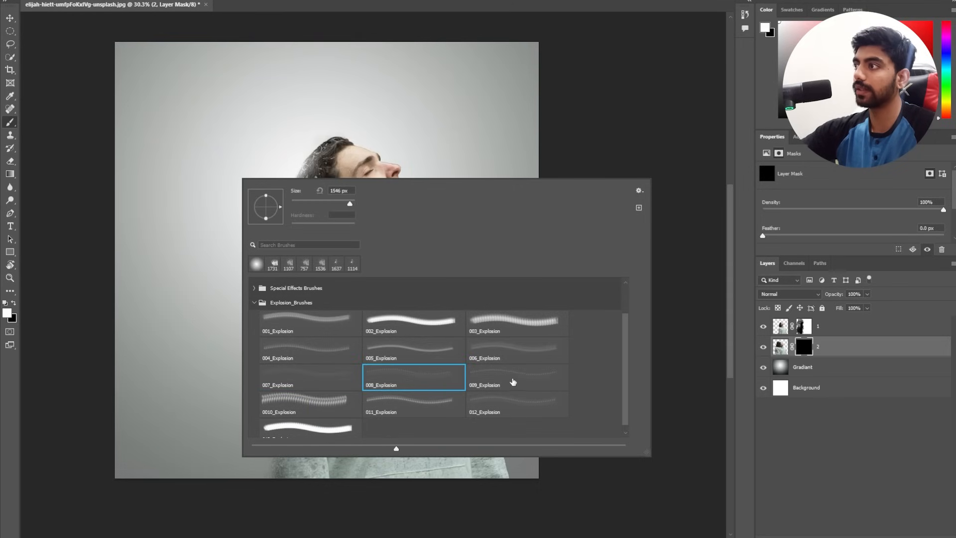
{"action": "left_click", "coordinate": [513, 382]}
{"action": "left_click", "coordinate": [478, 322]}
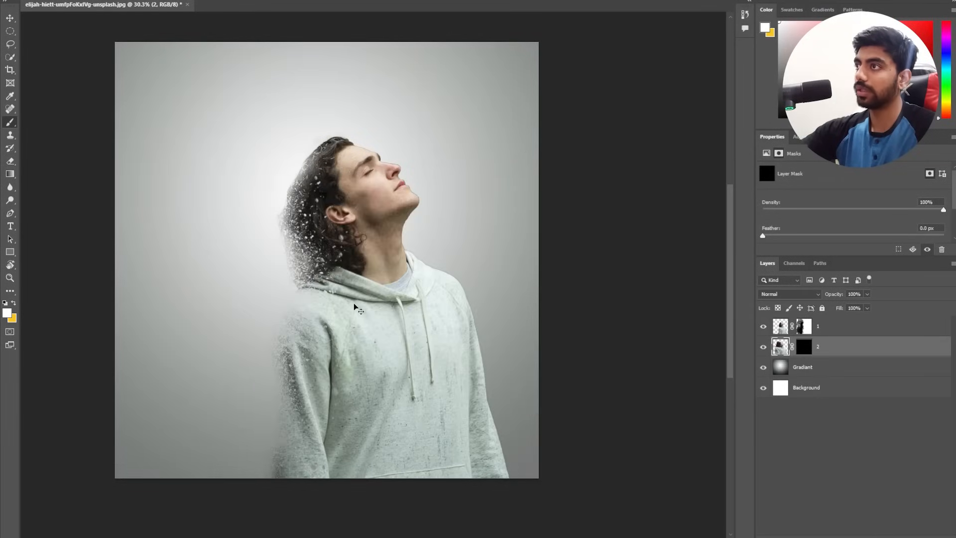
Stamp white explosion particles on layer 2's mask around the back of the hair, the shoulder and the rear sleeve.
{"action": "left_click", "coordinate": [299, 209]}
{"action": "left_click", "coordinate": [283, 214]}
{"action": "left_click", "coordinate": [319, 202]}
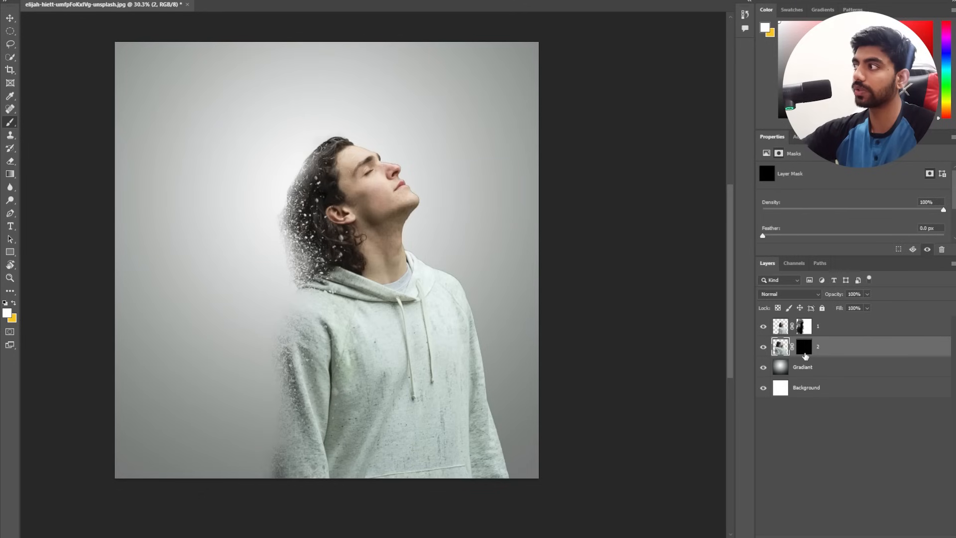
{"action": "left_click", "coordinate": [804, 347]}
{"action": "left_click", "coordinate": [301, 274]}
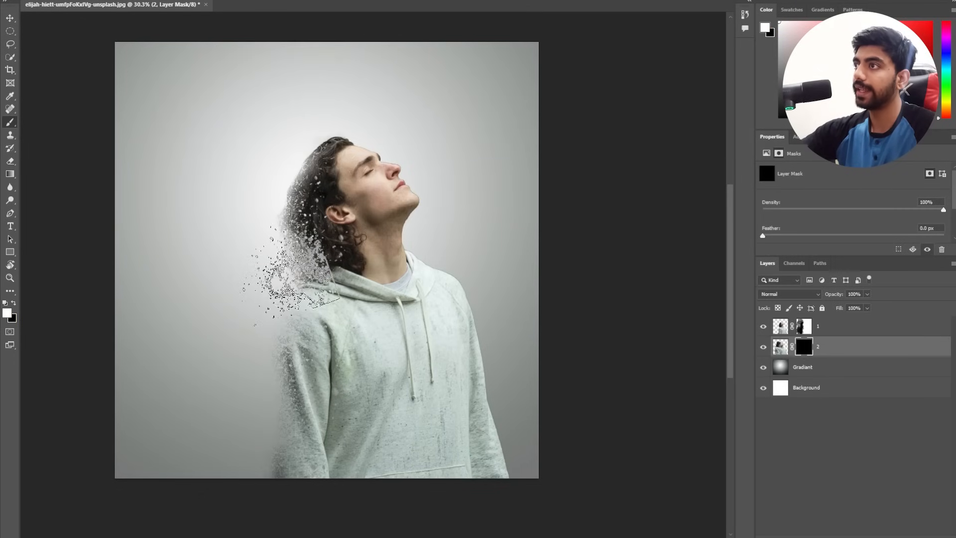
{"action": "left_click", "coordinate": [301, 279]}
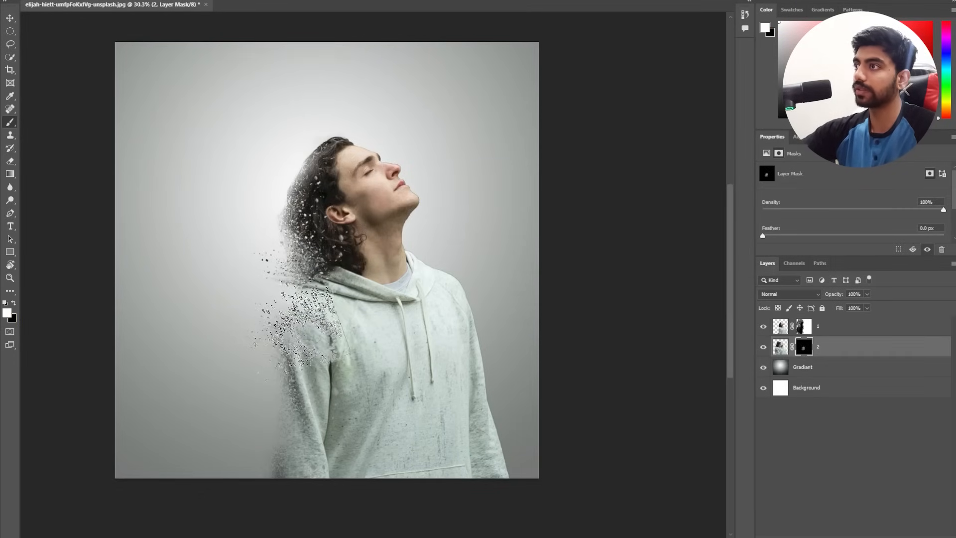
{"action": "right_click", "coordinate": [307, 317], "text": "alt"}
{"action": "left_click", "coordinate": [321, 428]}
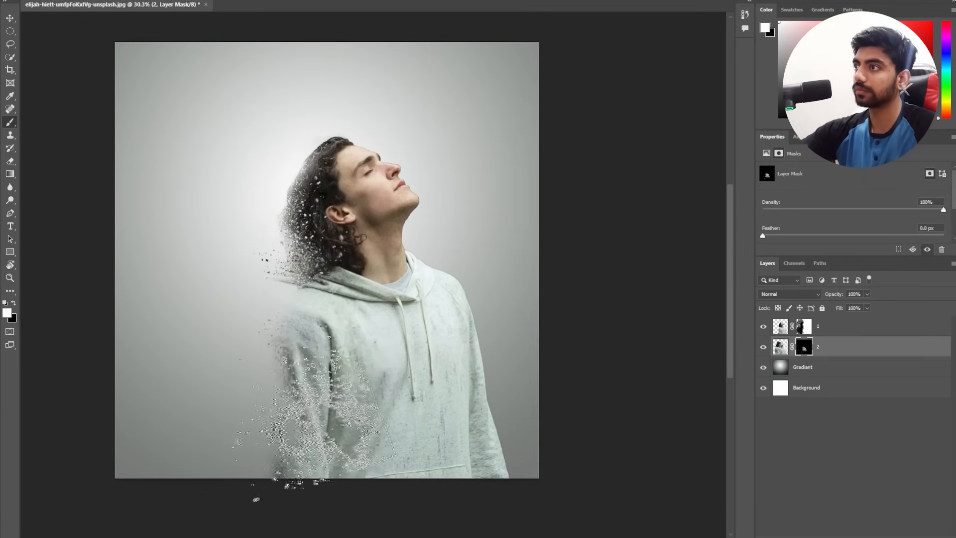
{"action": "right_click", "coordinate": [307, 234], "text": "alt"}
{"action": "left_click", "coordinate": [319, 179]}
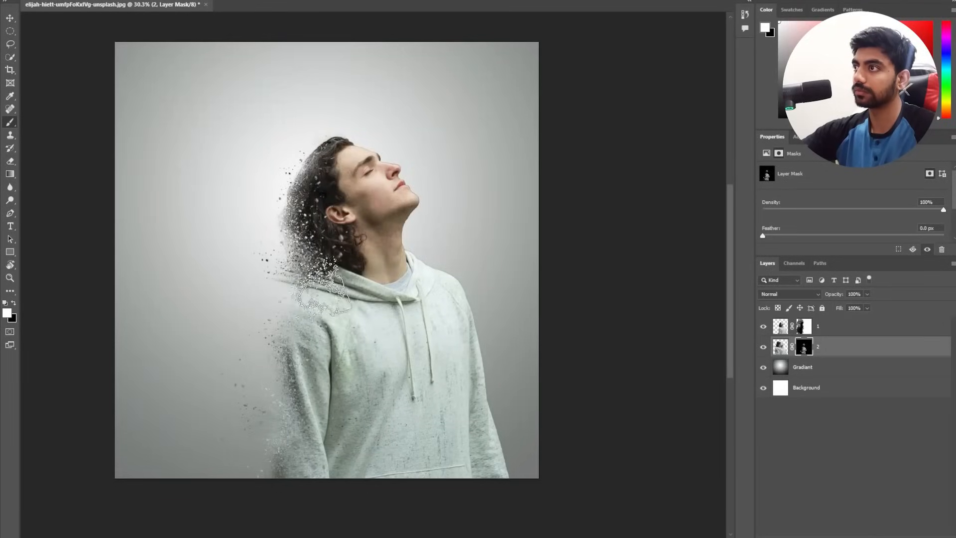
Using the 002_Explosion brush, stamp larger white patches on layer 2's mask behind the neck and along the rear sleeve.
{"action": "right_click", "coordinate": [252, 271]}
{"action": "left_click", "coordinate": [398, 417]}
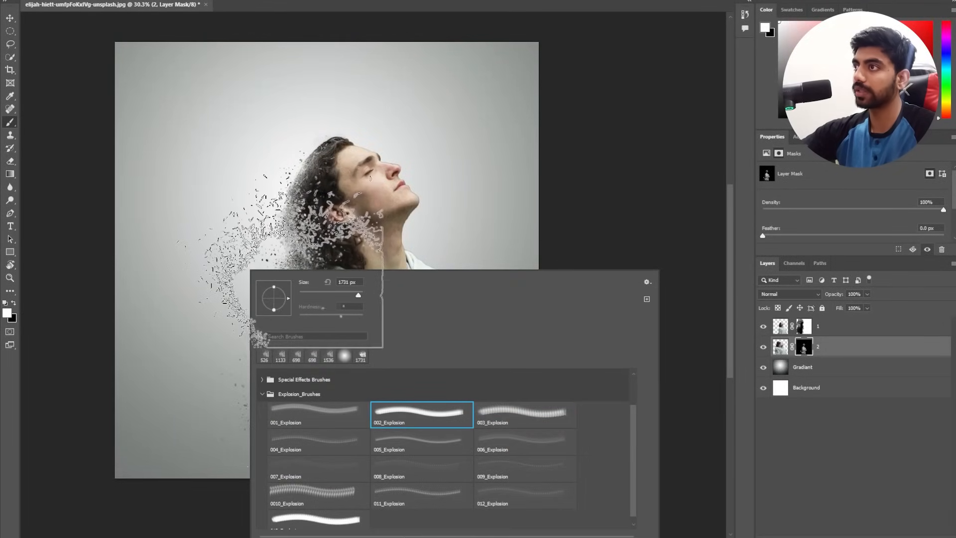
{"action": "left_click", "coordinate": [296, 240]}
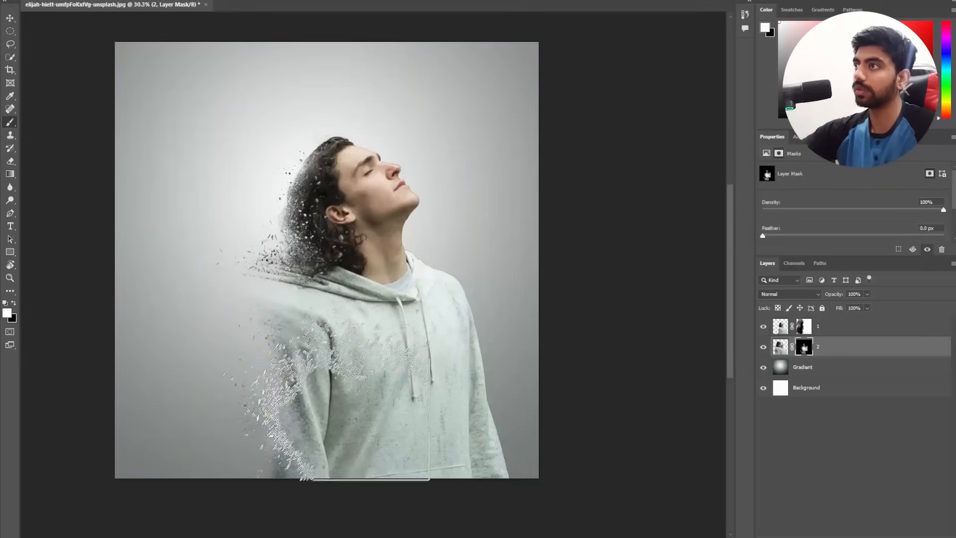
{"action": "left_click", "coordinate": [323, 398]}
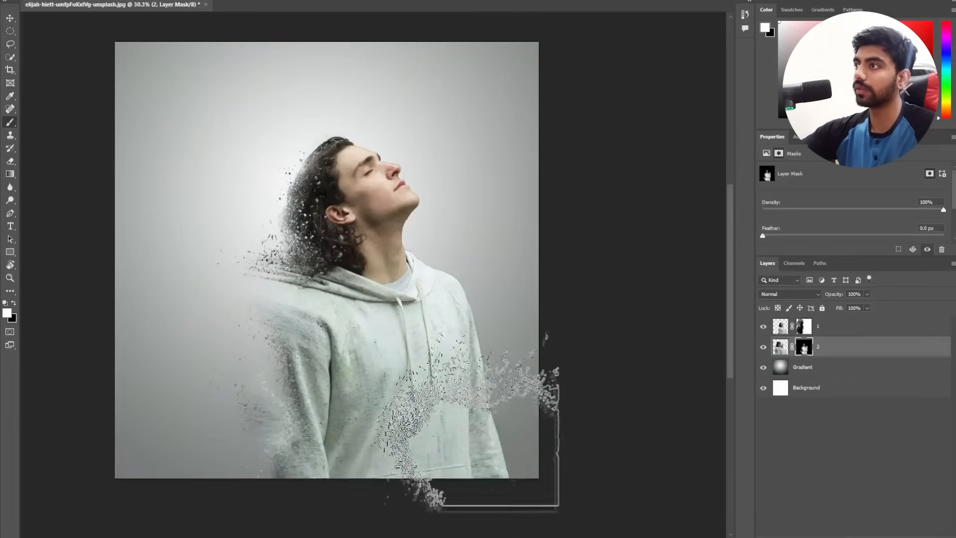
Scatter more particles behind the man's head on layer 2's mask with another explosion brush.
{"action": "left_click_drag", "start_coordinate": [317, 193], "coordinate": [234, 199], "text": "alt"}
{"action": "right_click", "coordinate": [270, 245]}
{"action": "left_click", "coordinate": [344, 416]}
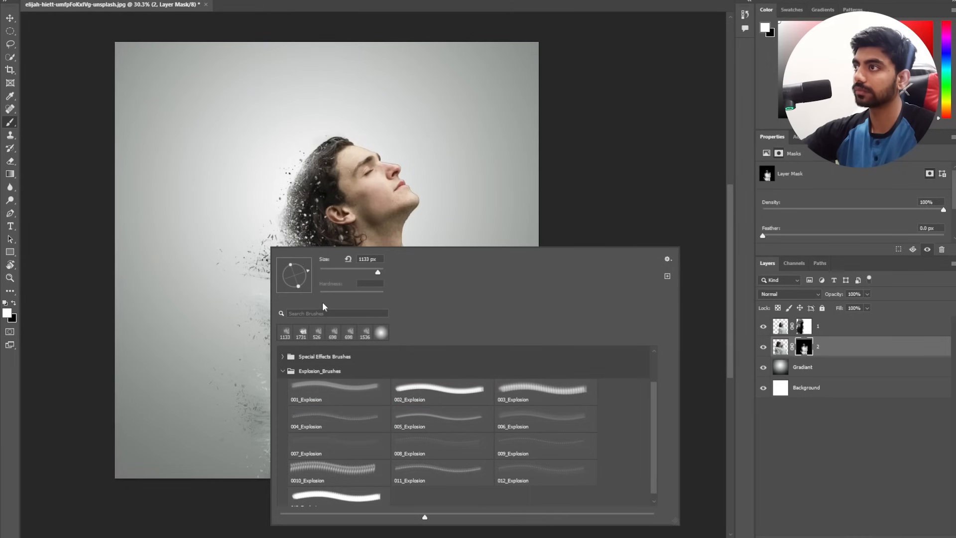
{"action": "left_click", "coordinate": [341, 189]}
{"action": "scroll", "coordinate": [393, 366], "scroll_direction": "up", "scroll_amount": 2}
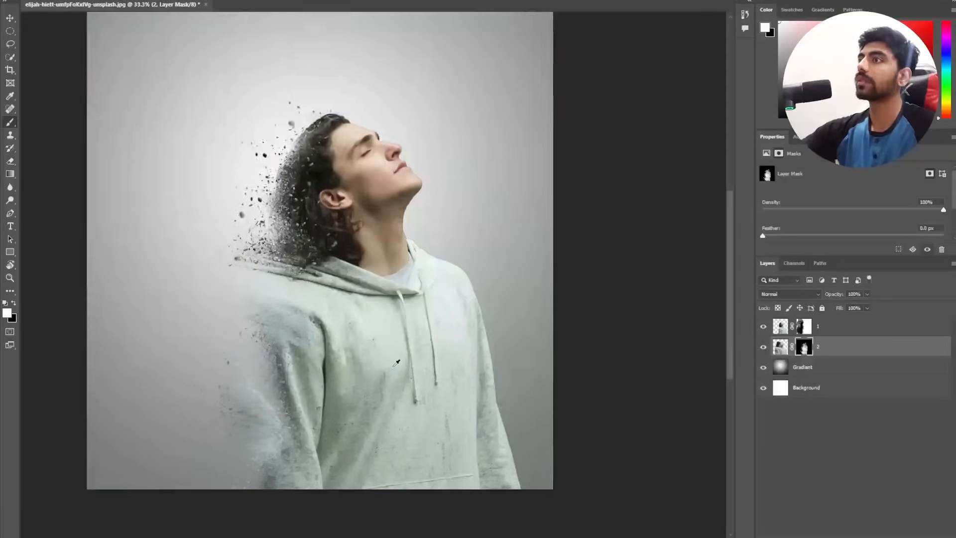
{"action": "mouse_move", "coordinate": [329, 302]}
{"action": "left_mouse_down"}
{"action": "mouse_move", "coordinate": [362, 338]}
{"action": "mouse_move", "coordinate": [353, 302]}
{"action": "left_mouse_up"}
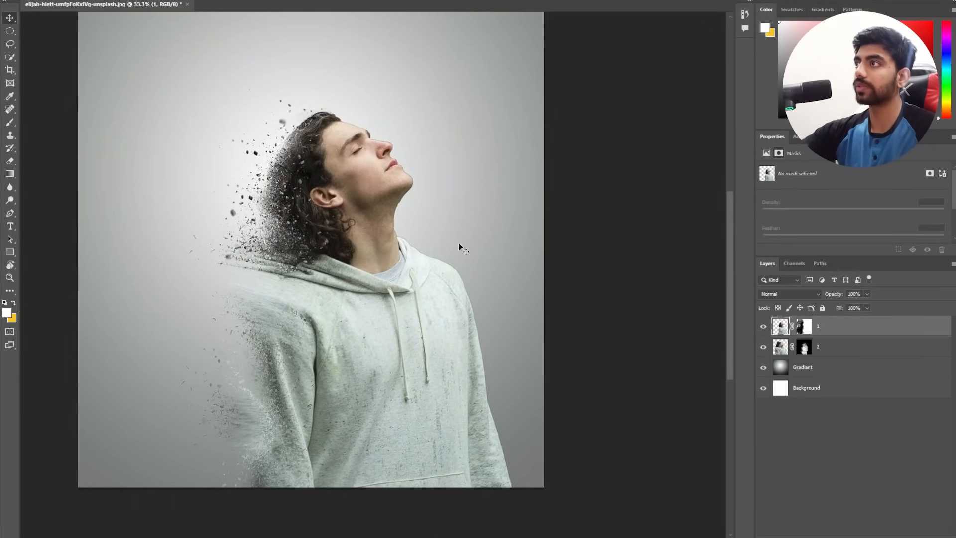
Add a Gradient Map adjustment layer at the top of the layer stack.
{"action": "scroll", "coordinate": [431, 238], "scroll_direction": "down", "scroll_amount": 3}
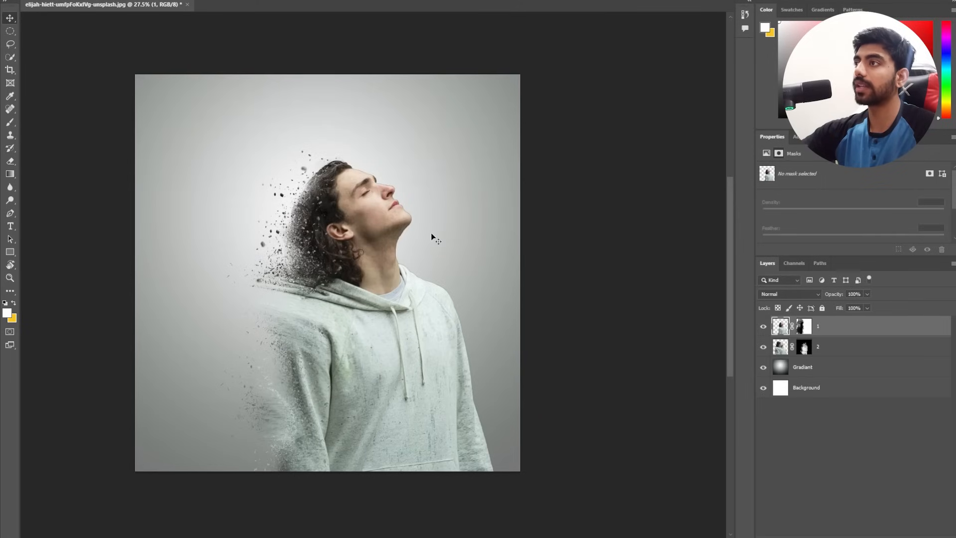
{"action": "scroll", "coordinate": [383, 246], "scroll_direction": "up", "scroll_amount": 1}
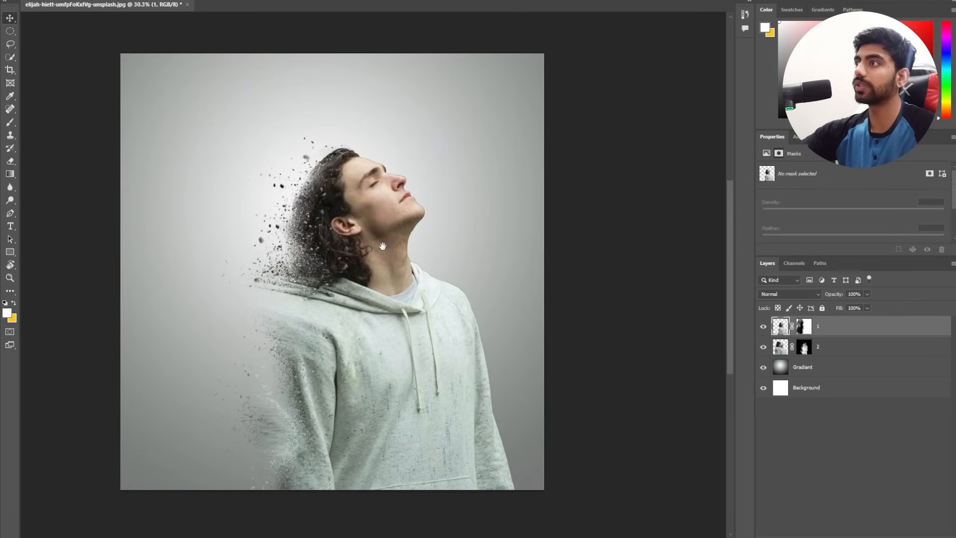
{"action": "left_click", "coordinate": [683, 457]}
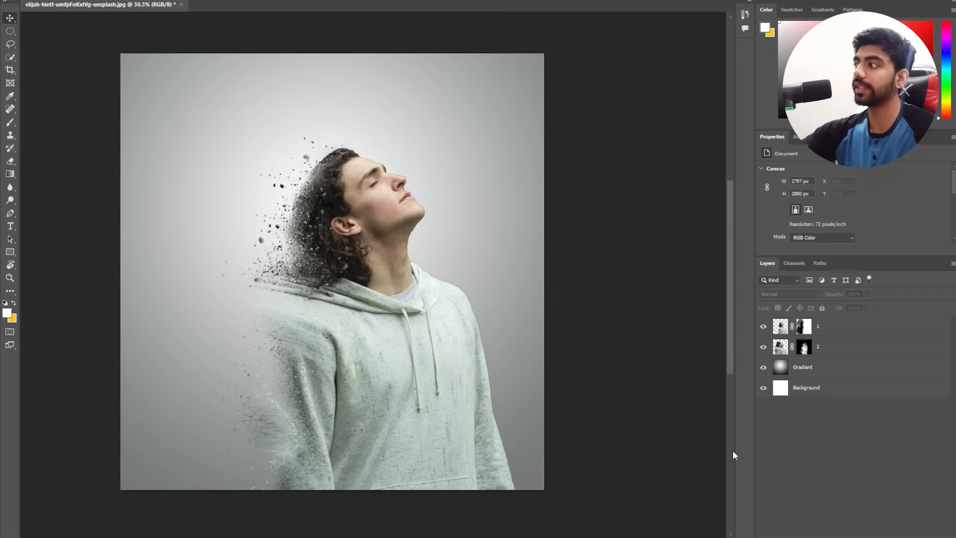
{"action": "left_click", "coordinate": [901, 536]}
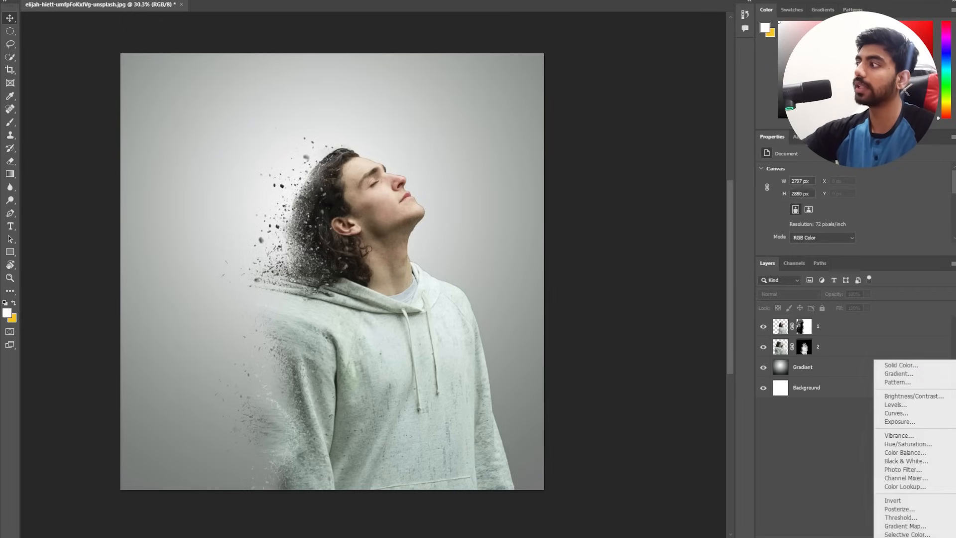
{"action": "left_click", "coordinate": [928, 527]}
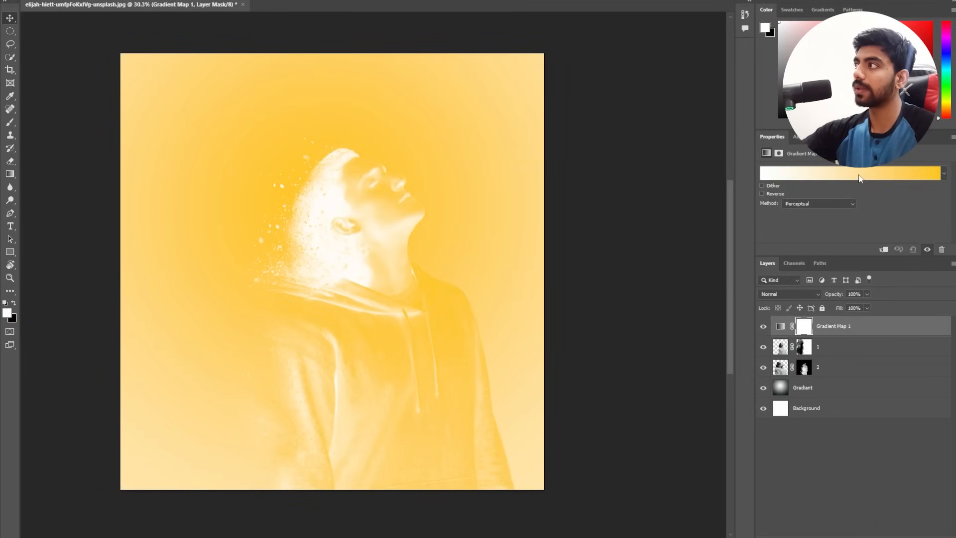
Set the Gradient Map to the yellow-to-orange-red preset from the Oranges gradient group.
{"action": "left_click", "coordinate": [856, 178]}
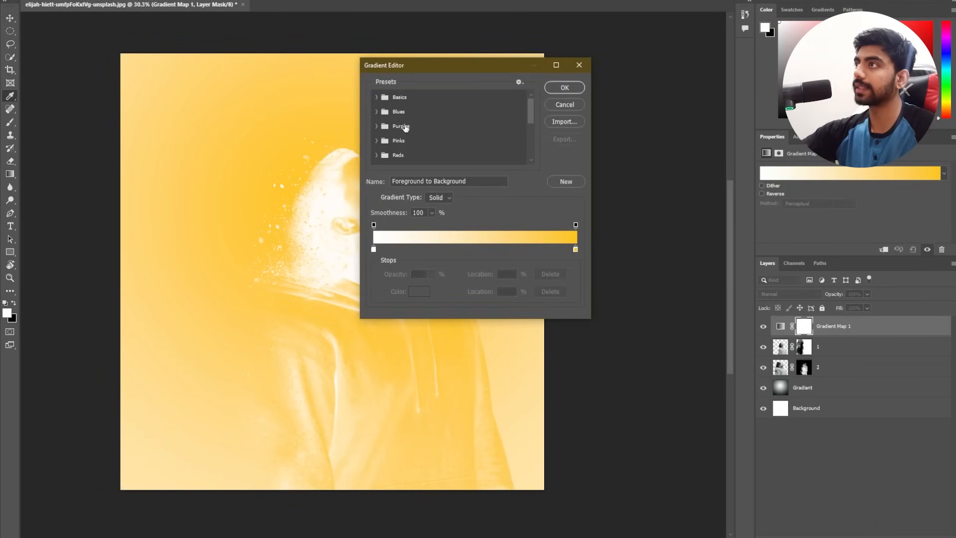
{"action": "scroll", "coordinate": [435, 132], "scroll_direction": "down", "scroll_amount": 3}
{"action": "scroll", "coordinate": [423, 145], "scroll_direction": "down", "scroll_amount": 2}
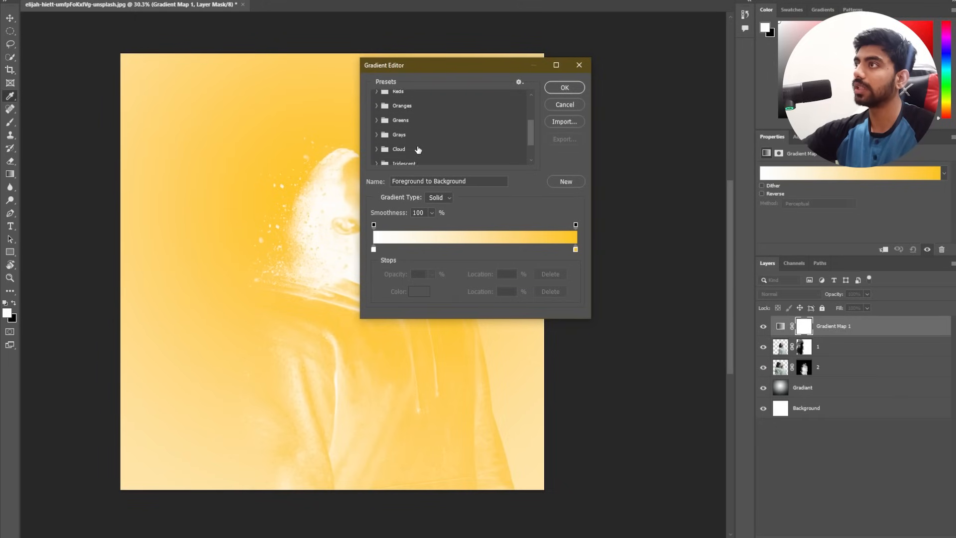
{"action": "left_click", "coordinate": [375, 133]}
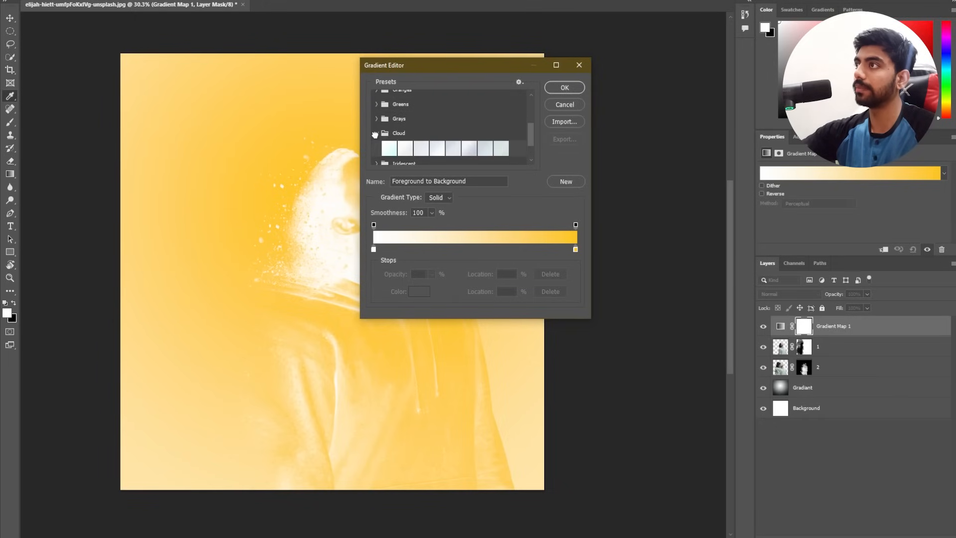
{"action": "left_click", "coordinate": [376, 133]}
{"action": "scroll", "coordinate": [380, 127], "scroll_direction": "up", "scroll_amount": 1}
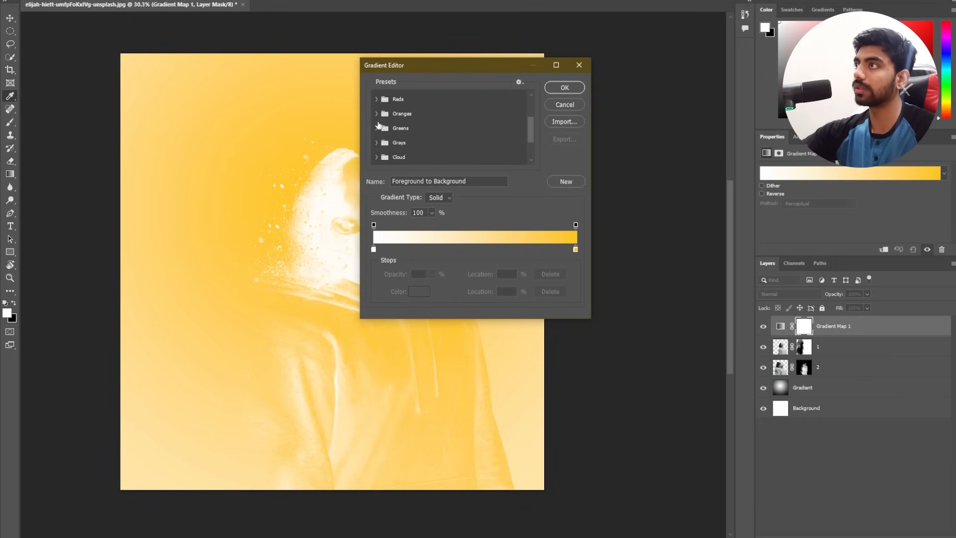
{"action": "left_click", "coordinate": [376, 114]}
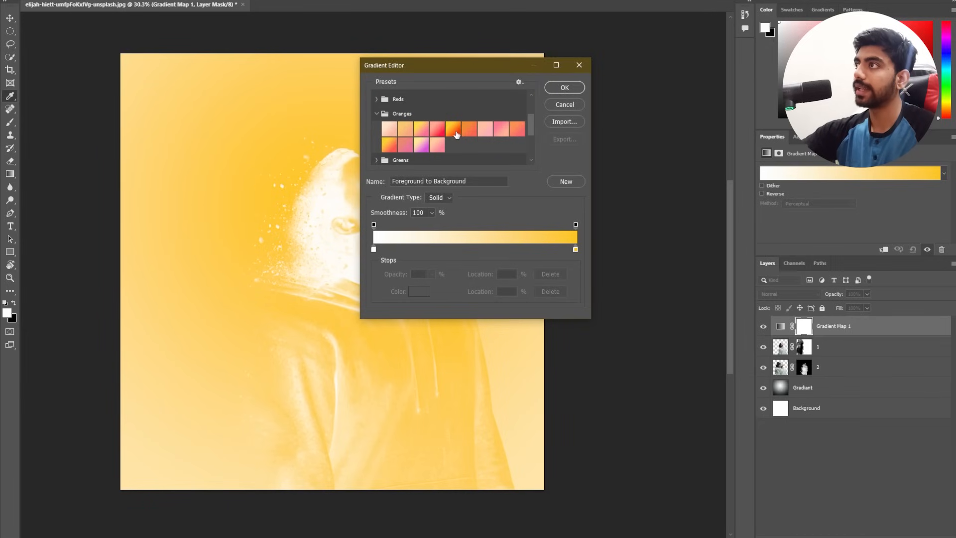
{"action": "left_click", "coordinate": [450, 132]}
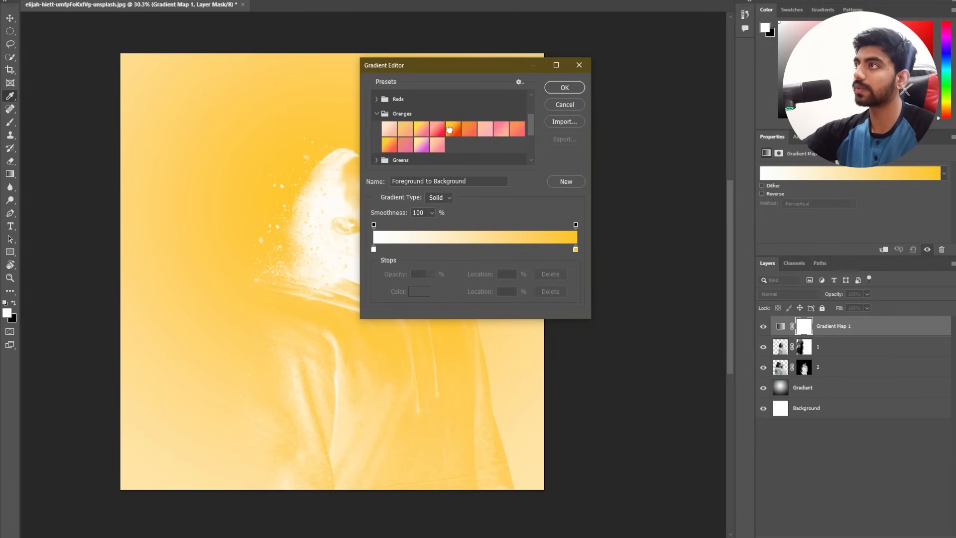
{"action": "left_click", "coordinate": [556, 91]}
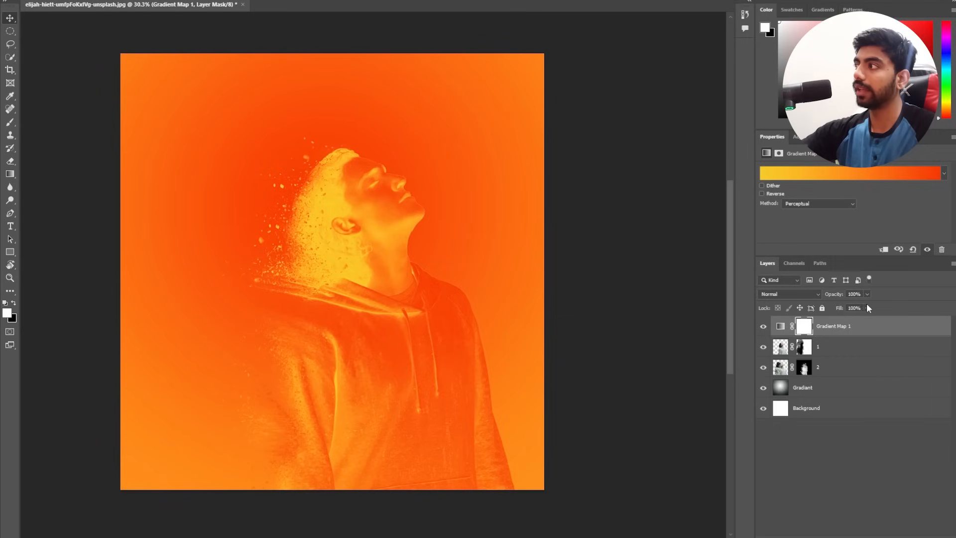
Reduce the Gradient Map 1 layer's opacity to 7% for a subtle warm tint over the image.
{"action": "left_click_drag", "start_coordinate": [867, 295], "coordinate": [826, 307]}
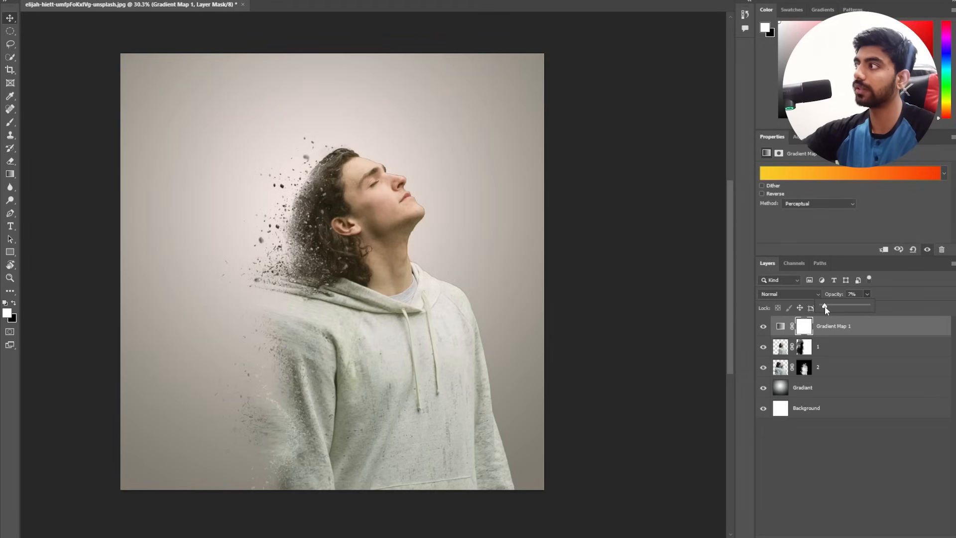
{"action": "left_click_drag", "start_coordinate": [825, 306], "coordinate": [824, 306]}
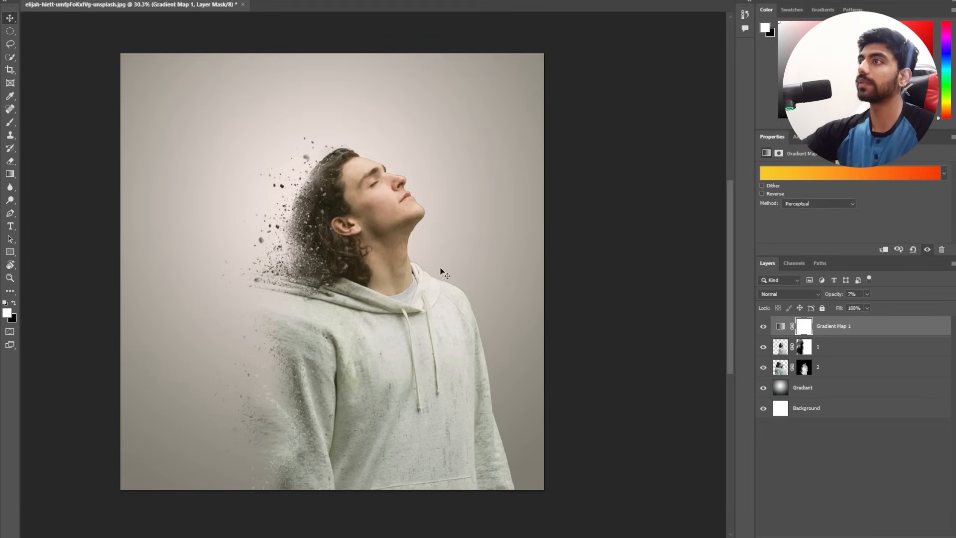
{"action": "scroll", "coordinate": [424, 269], "scroll_direction": "up", "scroll_amount": 1}
{"action": "scroll", "coordinate": [424, 269], "scroll_direction": "down", "scroll_amount": 1}
{"action": "mouse_move", "coordinate": [396, 275]}
{"action": "left_mouse_down"}
{"action": "mouse_move", "coordinate": [410, 260]}
{"action": "mouse_move", "coordinate": [411, 268]}
{"action": "left_mouse_up"}
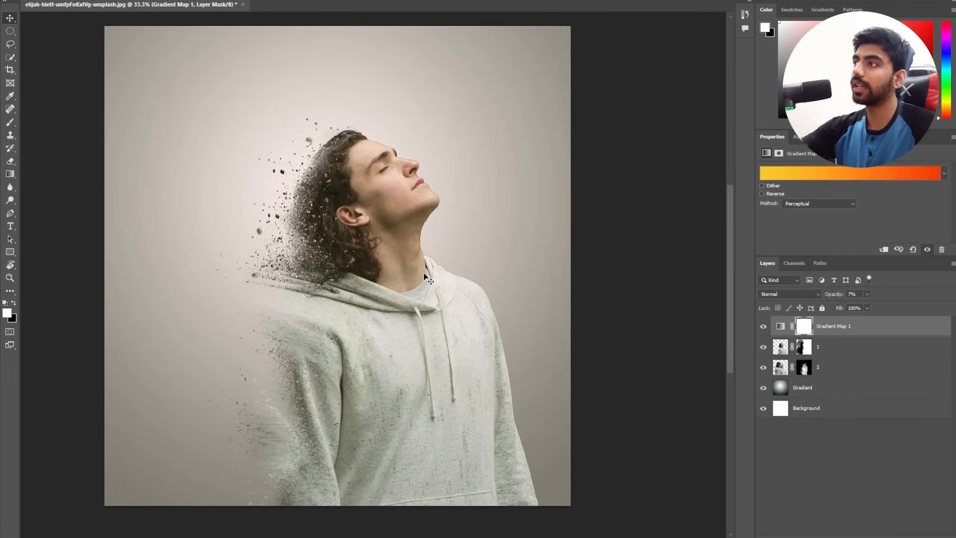